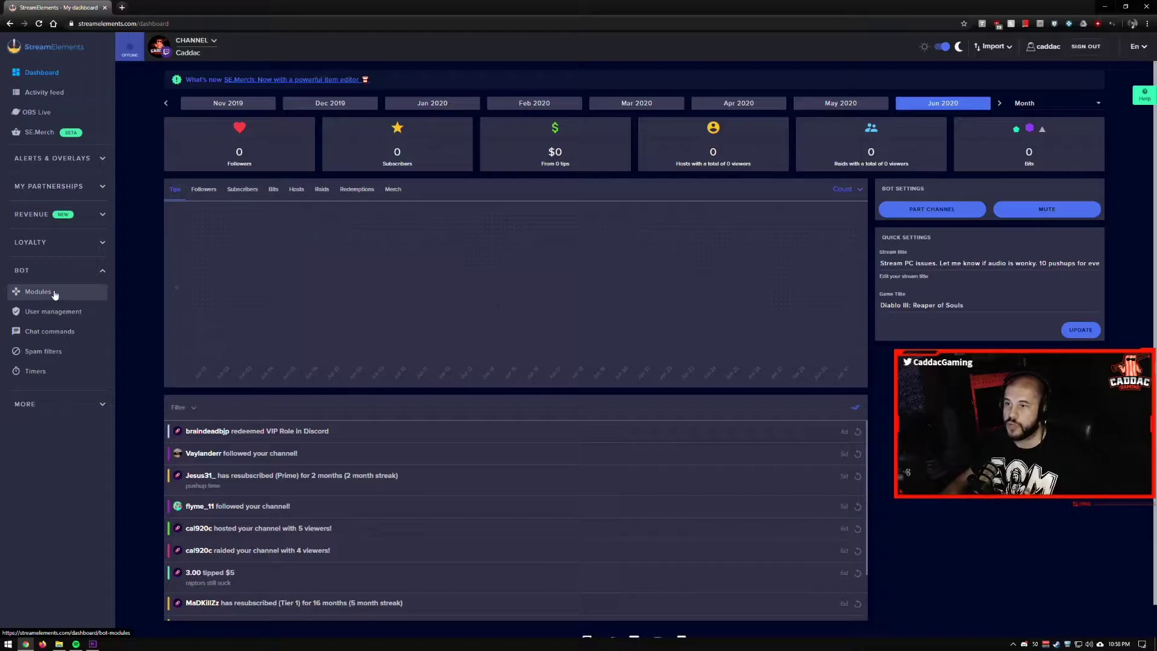
# Step: Open the bot's Chat alerts module and append '!!!' to the follower thank-you message
pyautogui.click(53, 293)
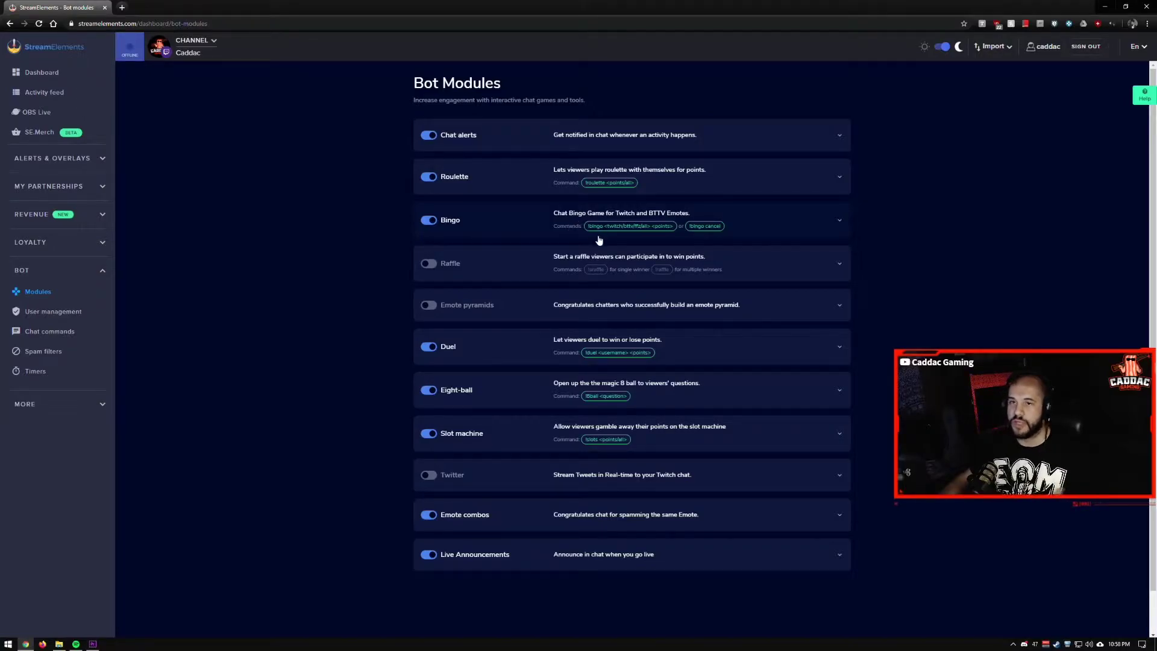
pyautogui.click(594, 135)
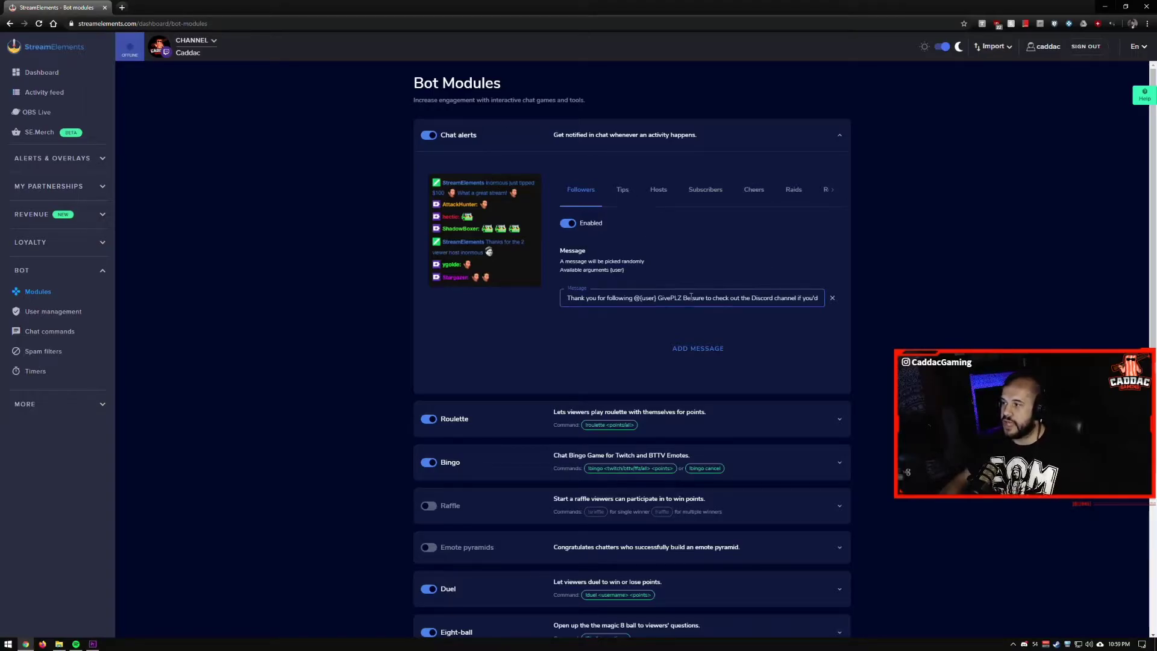
pyautogui.click(599, 298)
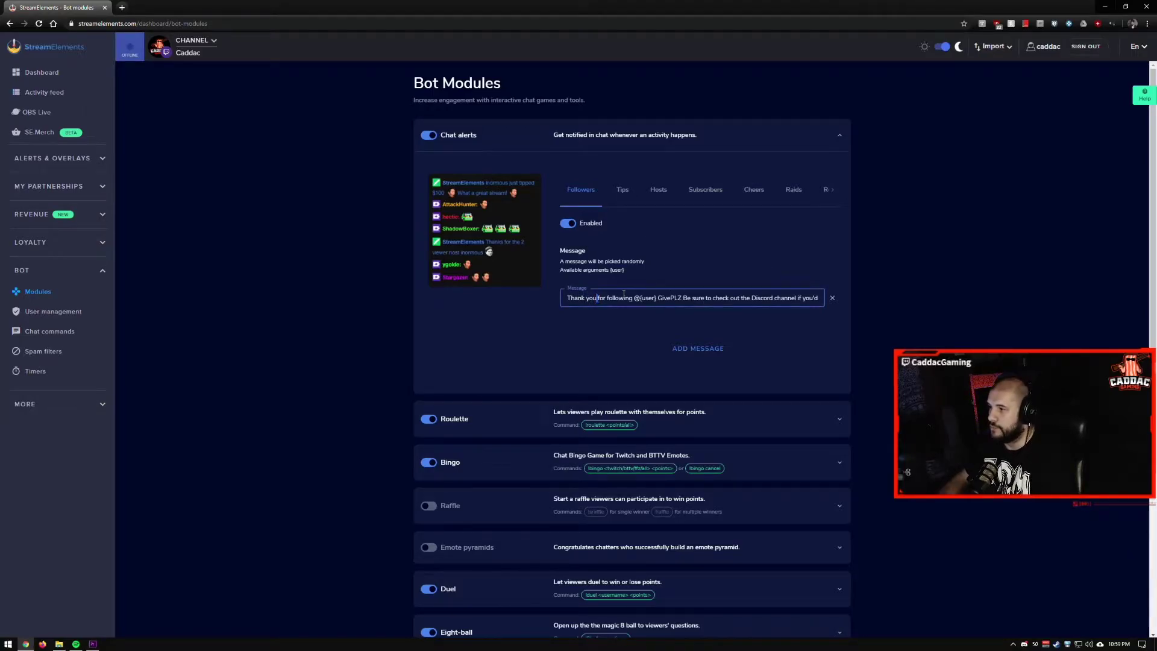
pyautogui.write('!!!!')
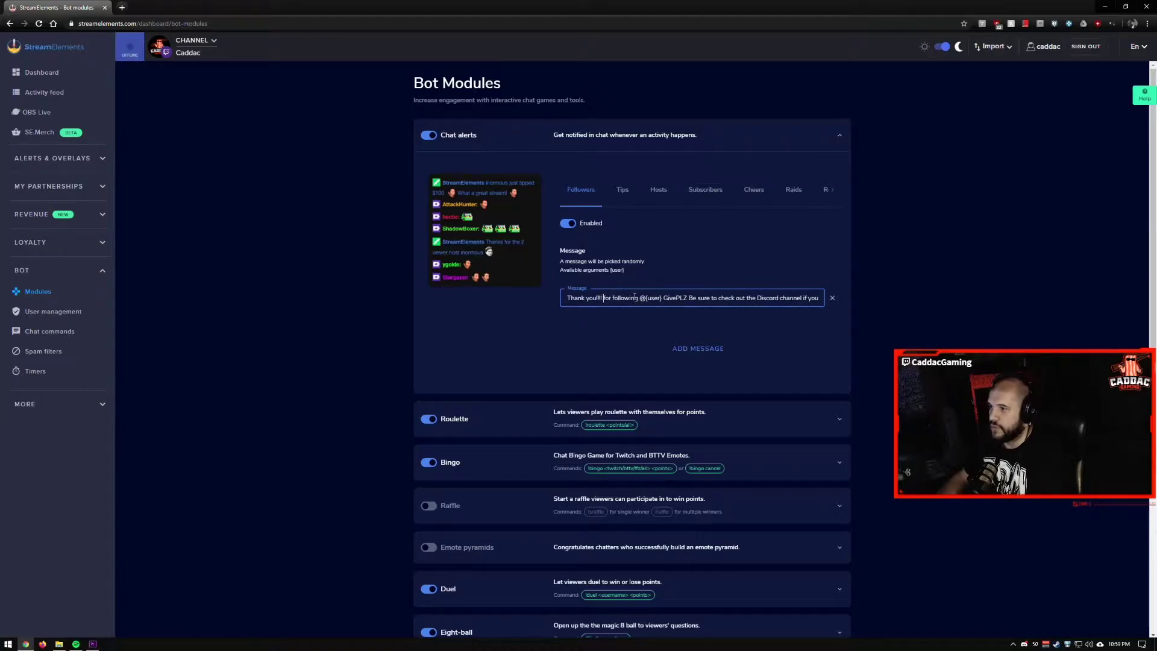
pyautogui.click(779, 238)
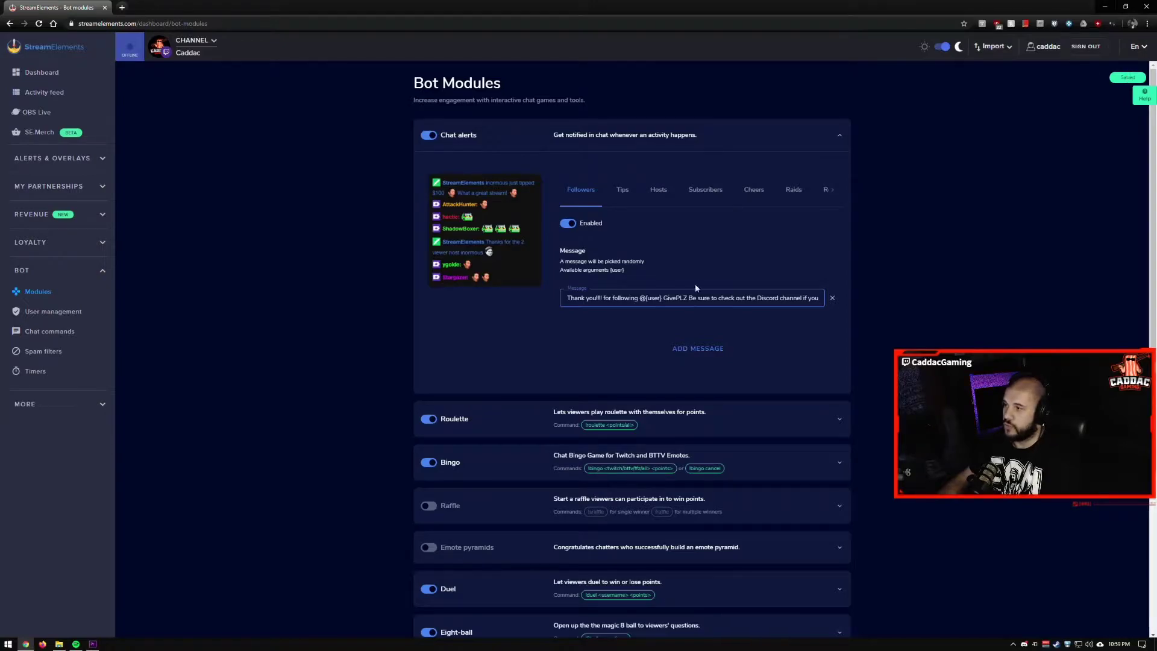
# Step: Remove the added '!!!' and save the original follower message
pyautogui.moveTo(603, 298); pyautogui.dragTo(599, 298)
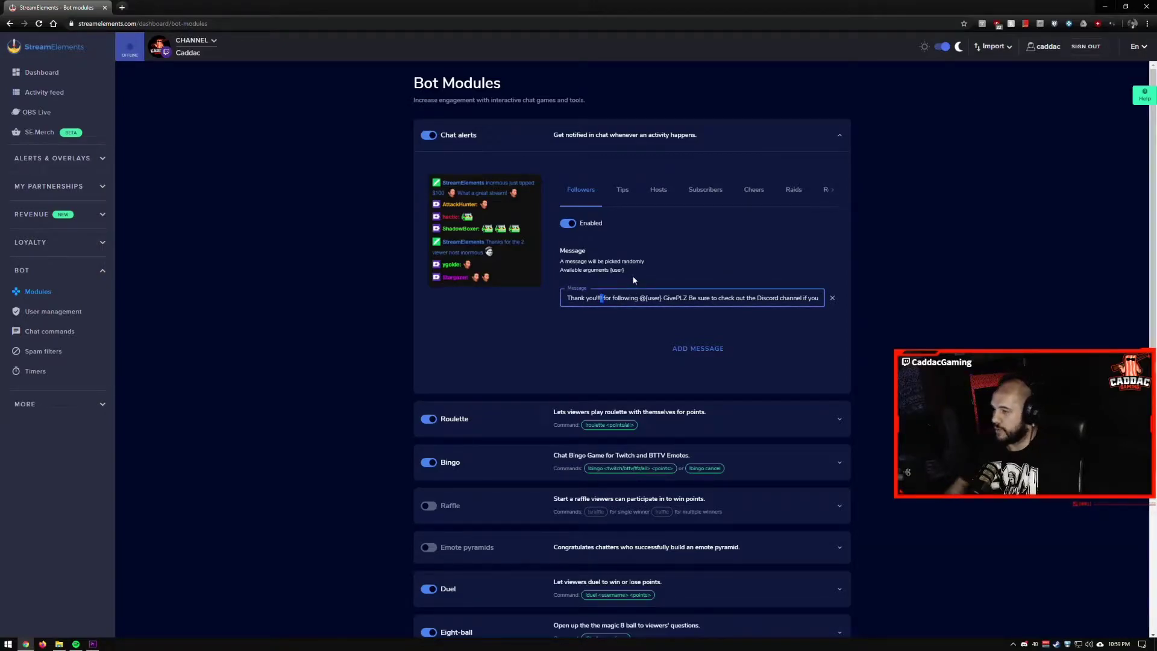
pyautogui.press('BackSpace')
pyautogui.press('BackSpace')
pyautogui.press('BackSpace')
pyautogui.press('BackSpace')
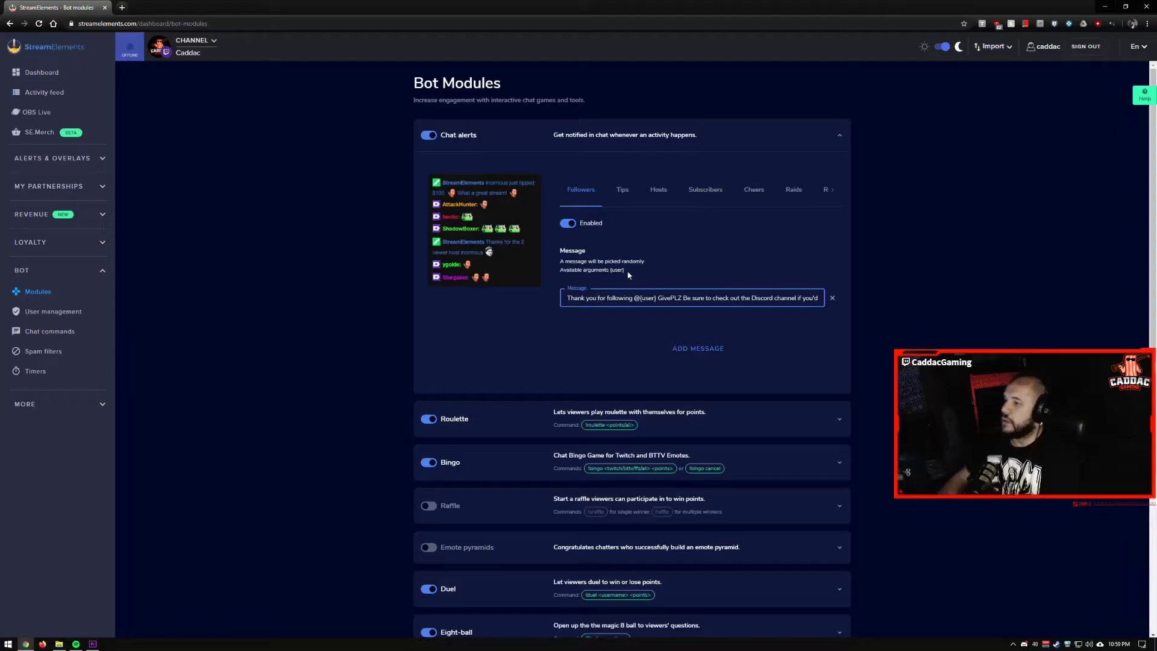
pyautogui.click(684, 236)
# Step: Cycle Chat alerts through the Tips, Hosts and Subscribers tabs to view their messages
pyautogui.click(622, 191)
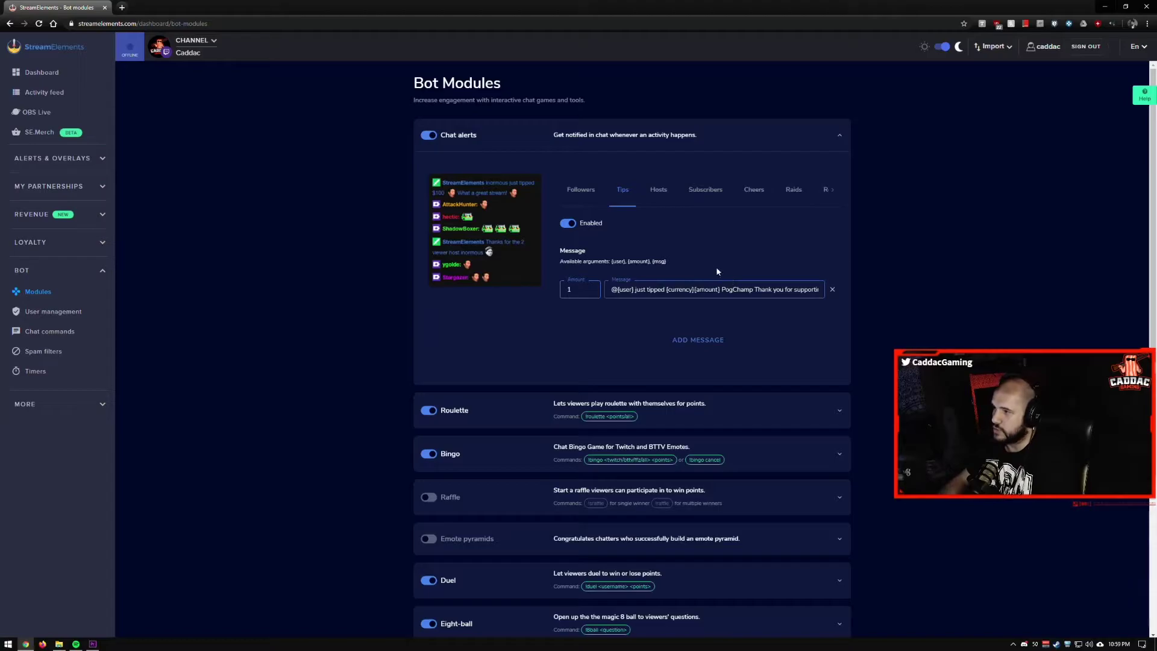
pyautogui.click(658, 190)
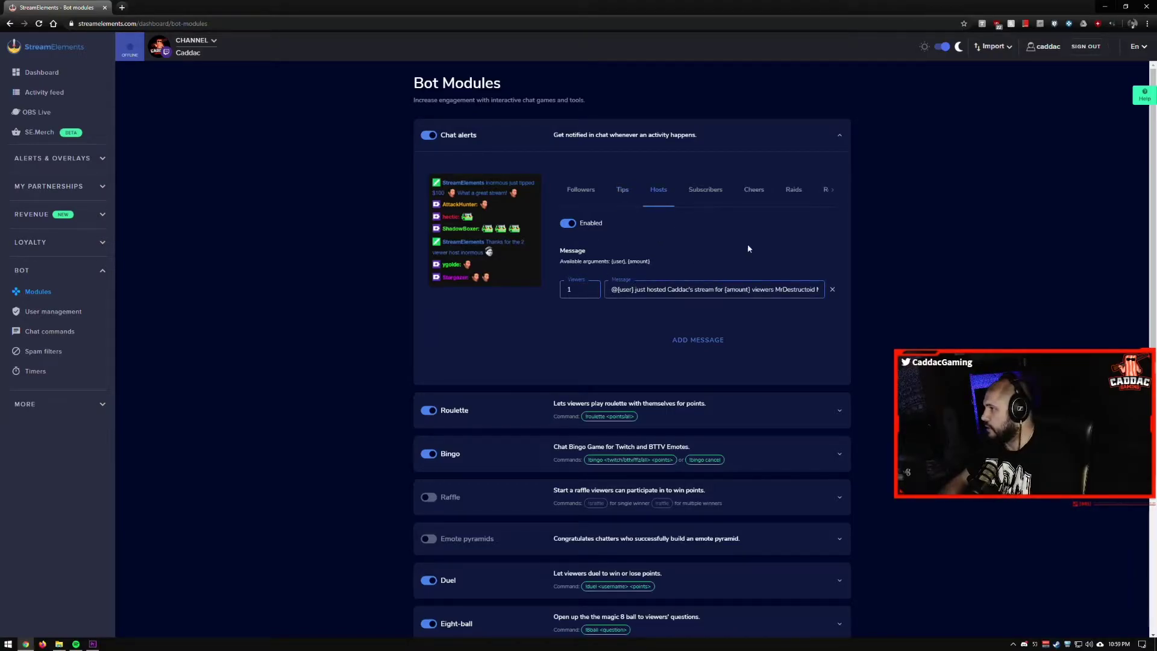
pyautogui.click(706, 191)
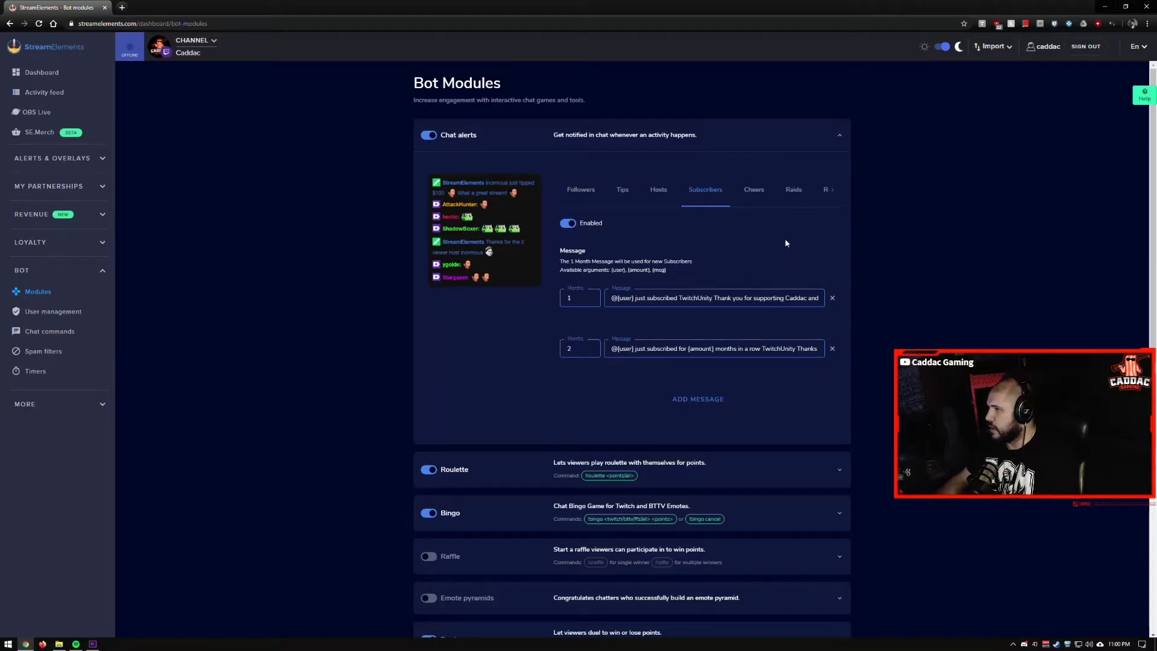
pyautogui.scroll(-5, 784, 242)
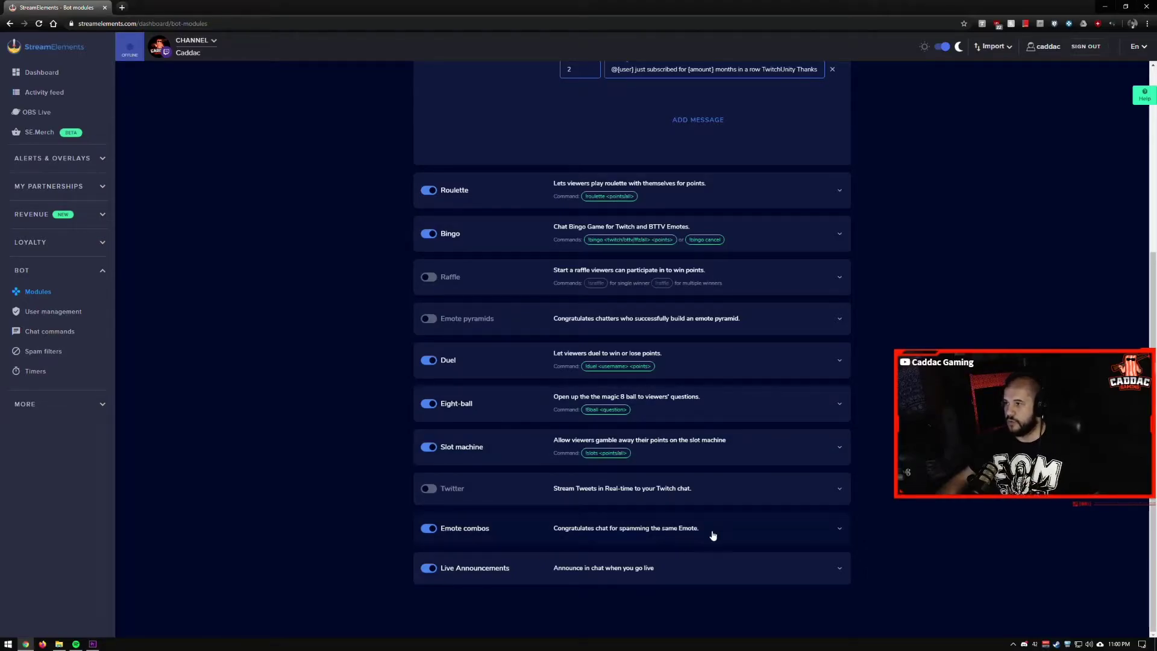
# Step: Expand the Roulette module and review its cooldowns and messages
pyautogui.scroll(4, 713, 535)
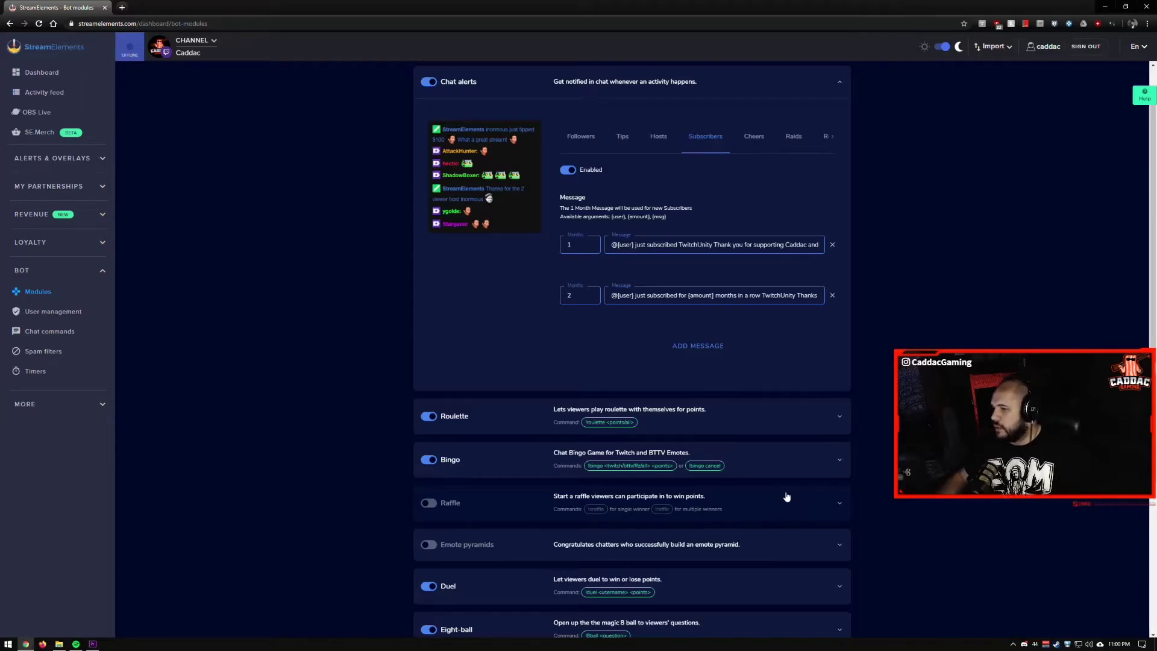
pyautogui.click(681, 425)
pyautogui.scroll(-3, 711, 431)
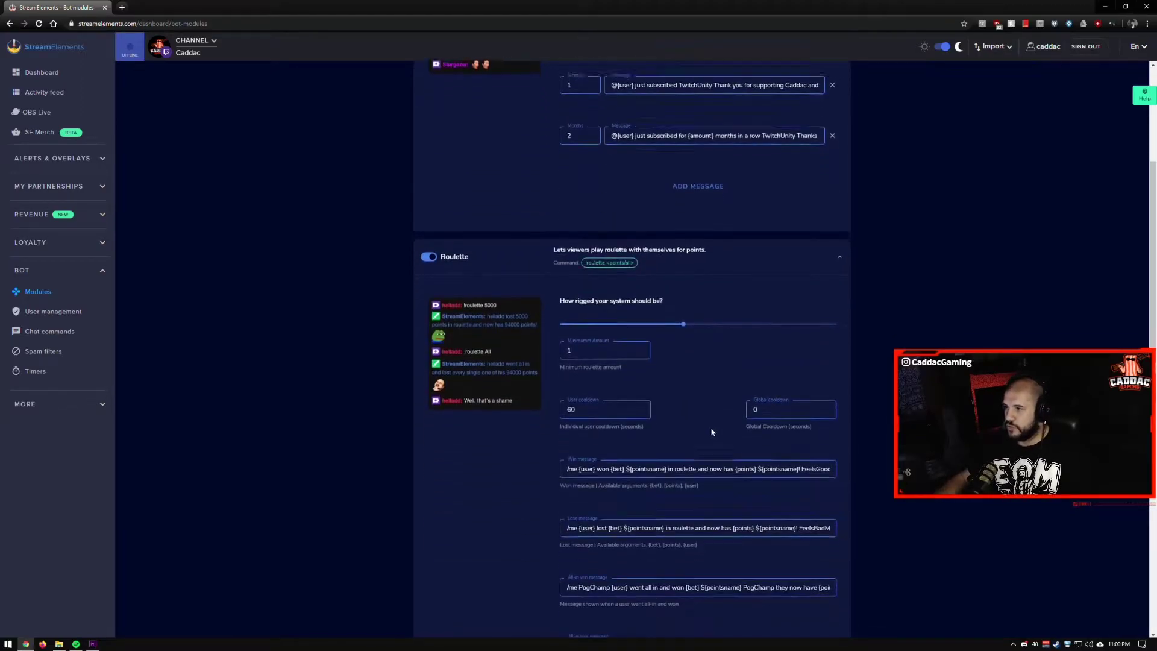
pyautogui.scroll(-1, 711, 432)
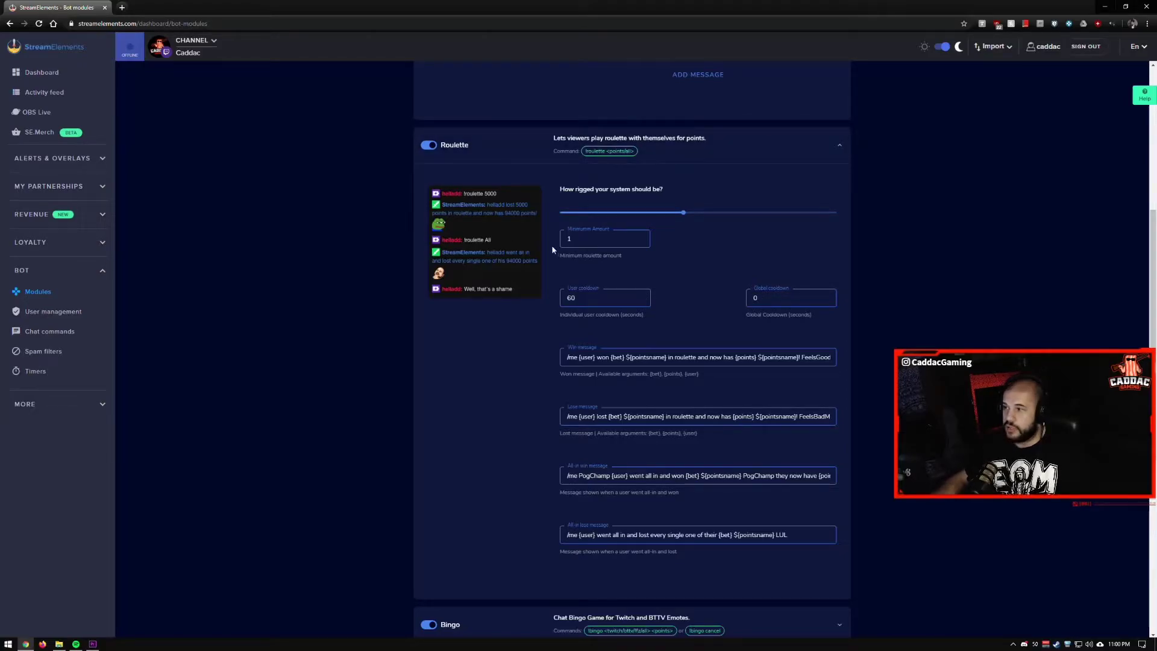
pyautogui.scroll(-2, 656, 261)
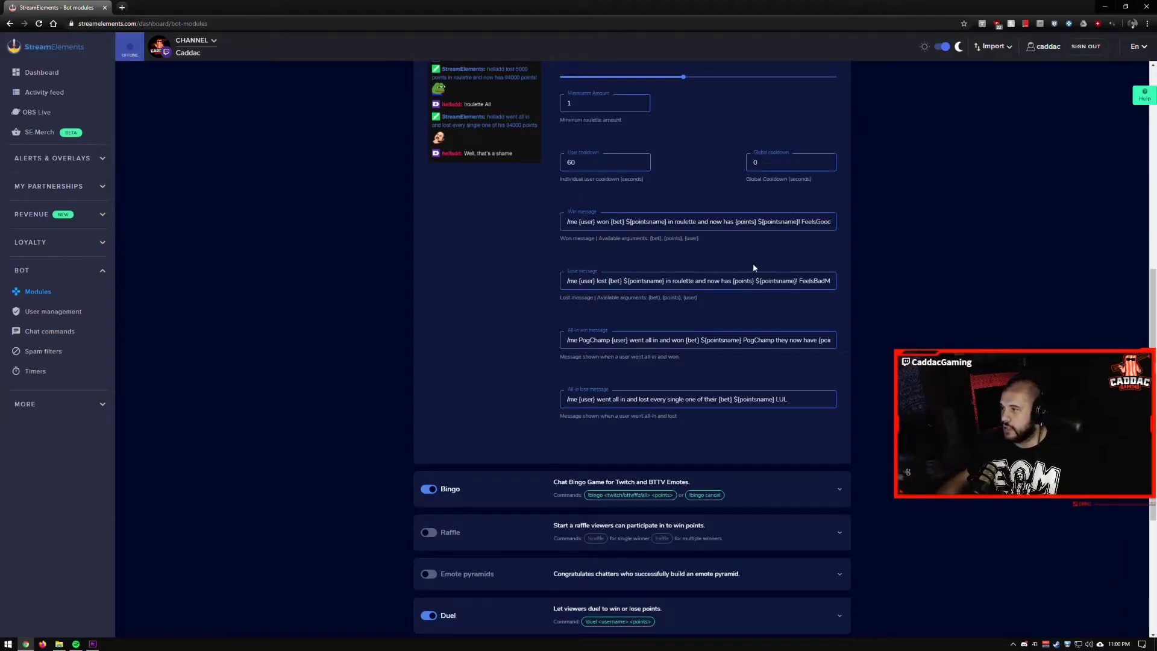
pyautogui.scroll(2, 546, 307)
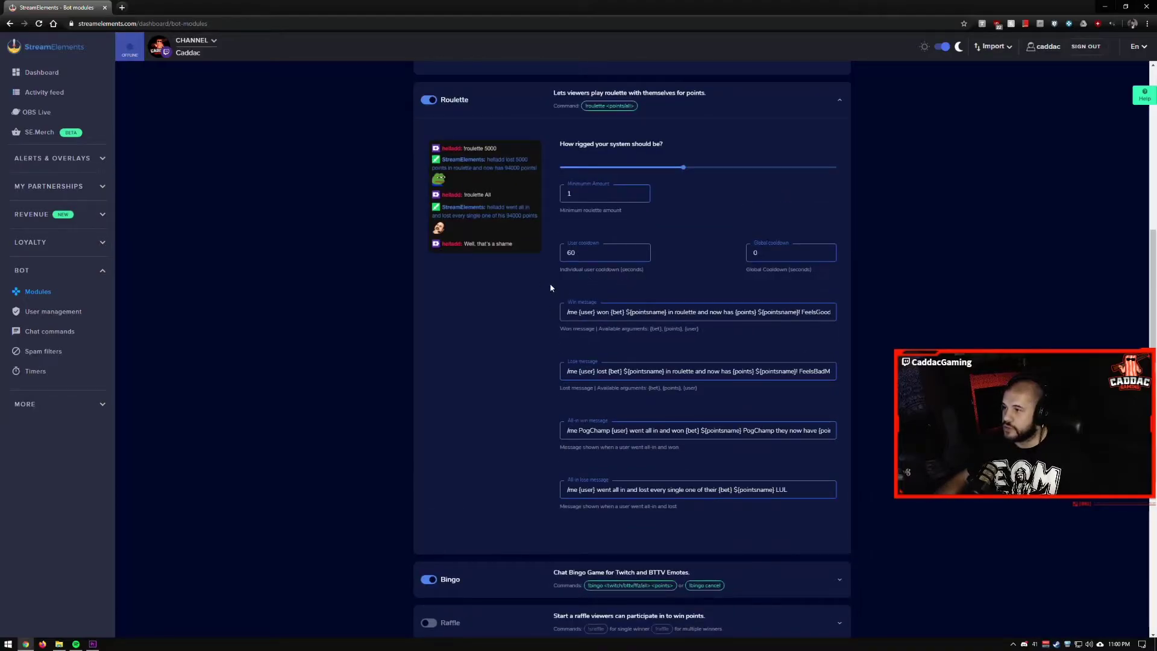
pyautogui.scroll(-4, 517, 283)
# Step: Expand the Bingo module to see its 4000 maximum bingo amount
pyautogui.click(695, 397)
pyautogui.scroll(-2, 689, 386)
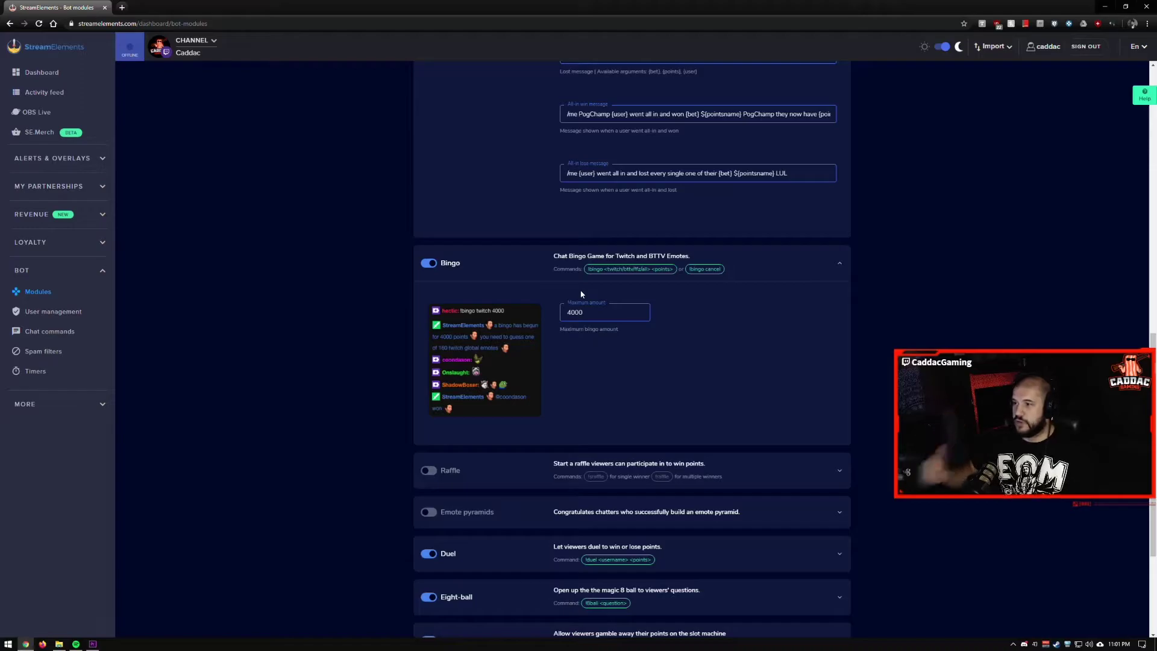
pyautogui.scroll(-2, 641, 283)
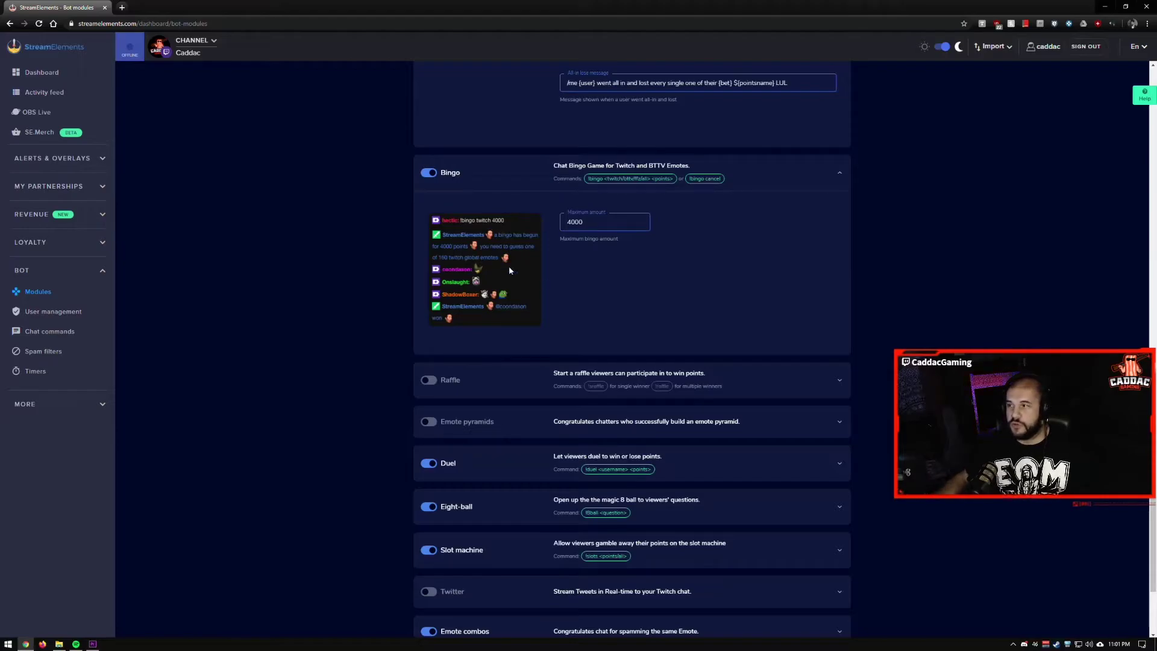
pyautogui.scroll(-2, 686, 258)
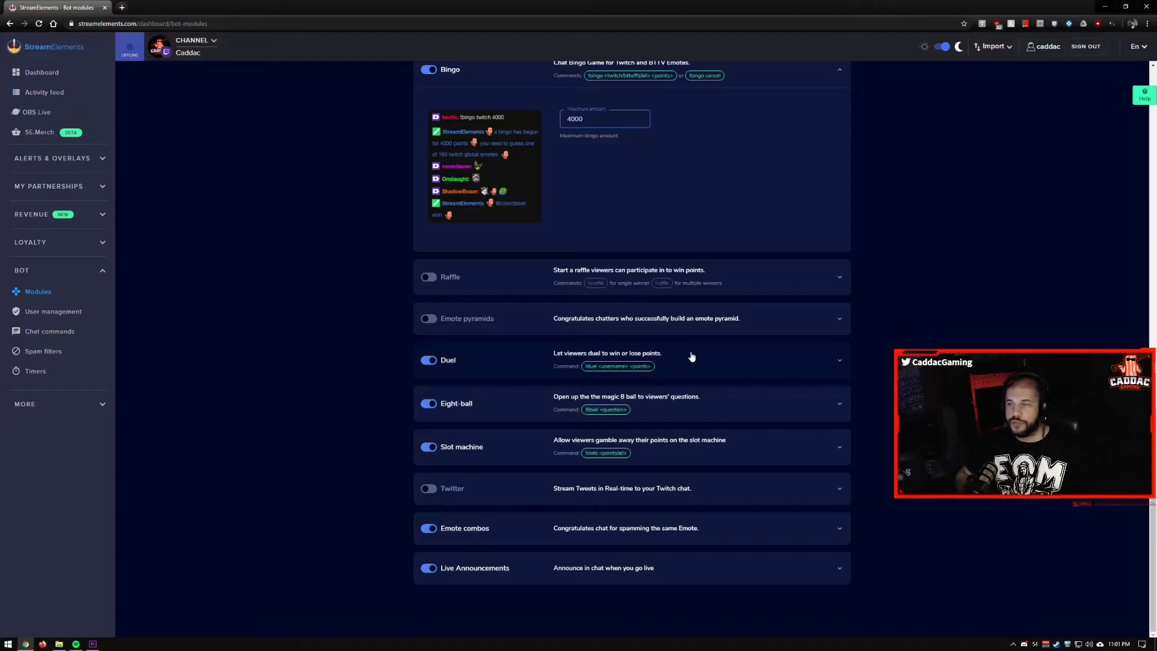
# Step: Expand the Eight-ball and Slot machine modules, showing the 100-point minimum and 60-second cooldown
pyautogui.click(758, 399)
pyautogui.scroll(-4, 758, 400)
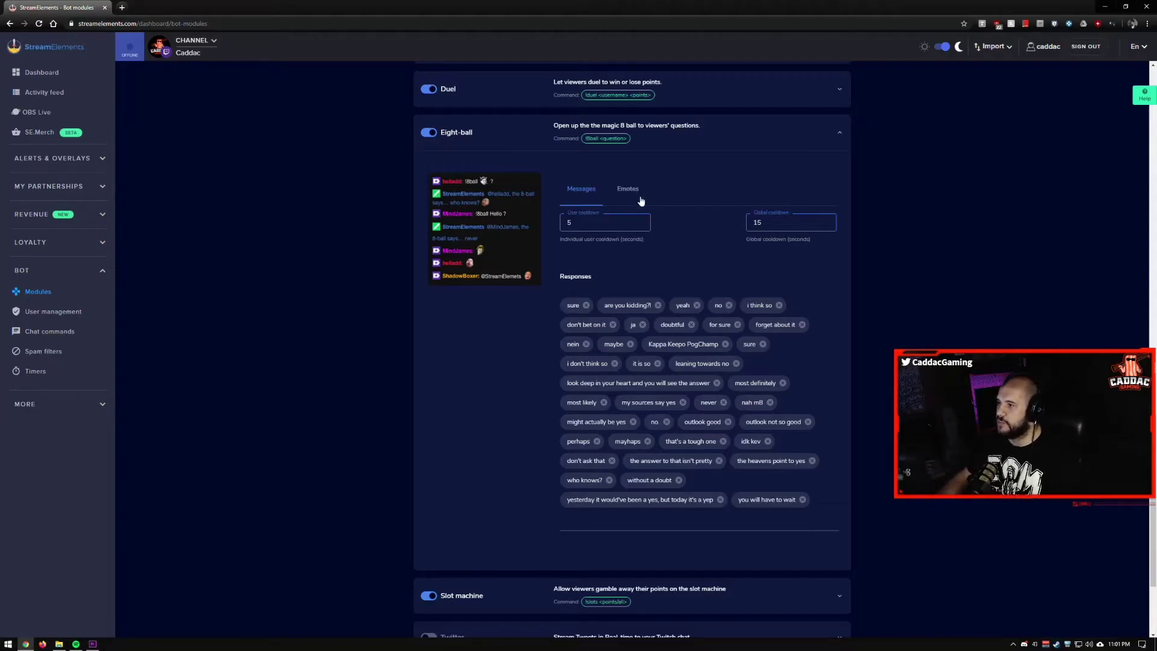
pyautogui.scroll(-3, 640, 200)
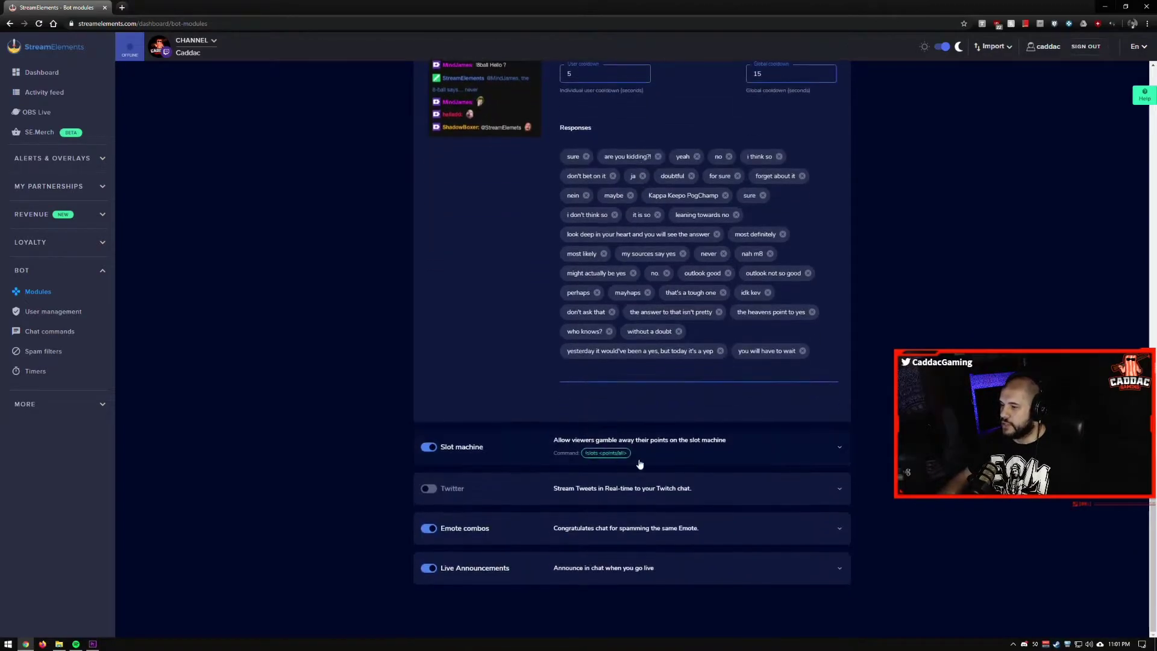
pyautogui.click(728, 449)
pyautogui.scroll(-2, 728, 449)
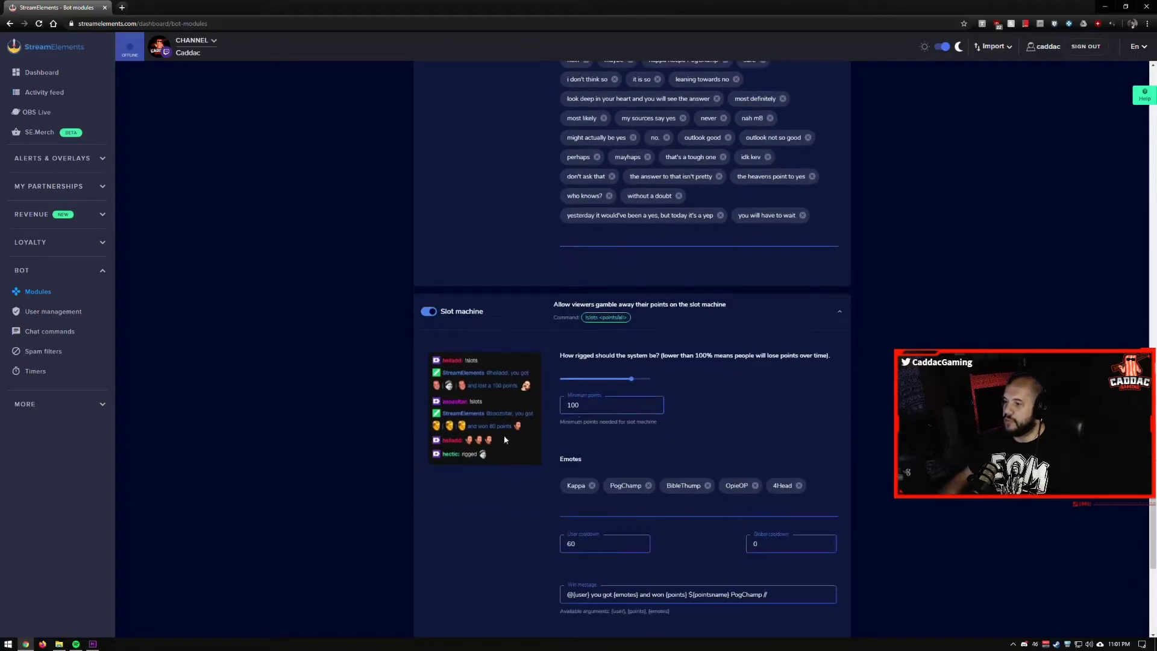
pyautogui.scroll(-3, 634, 316)
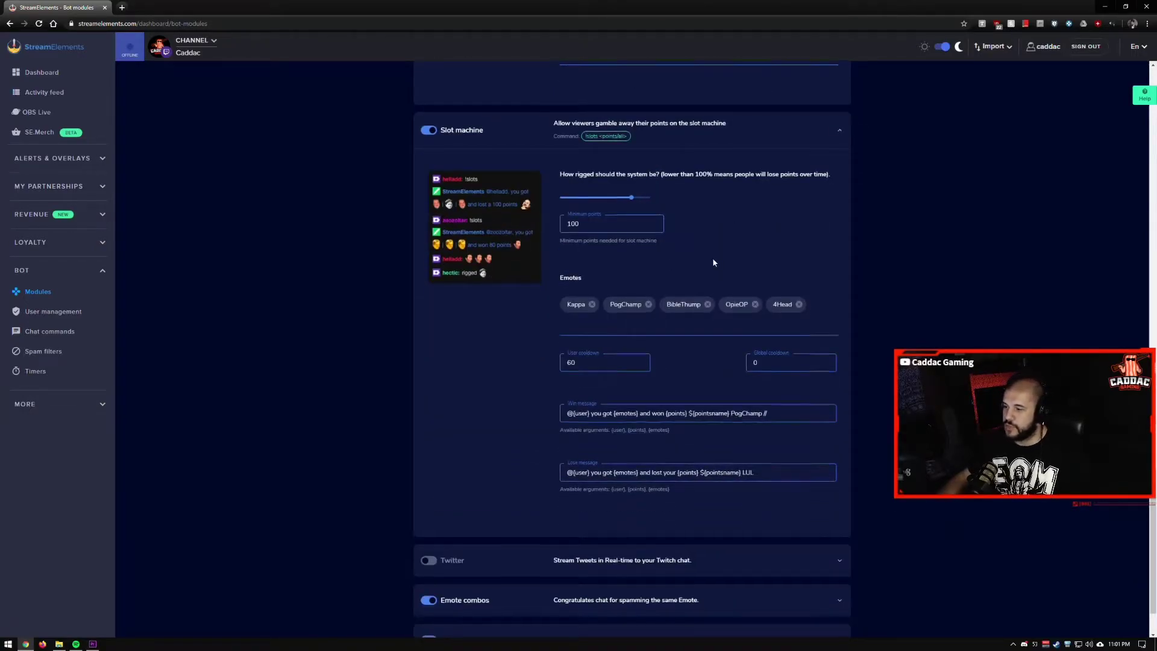
pyautogui.scroll(-2, 712, 258)
# Step: Expand the Emote combos and Live Announcements modules and review their settings
pyautogui.click(723, 528)
pyautogui.scroll(-5, 644, 576)
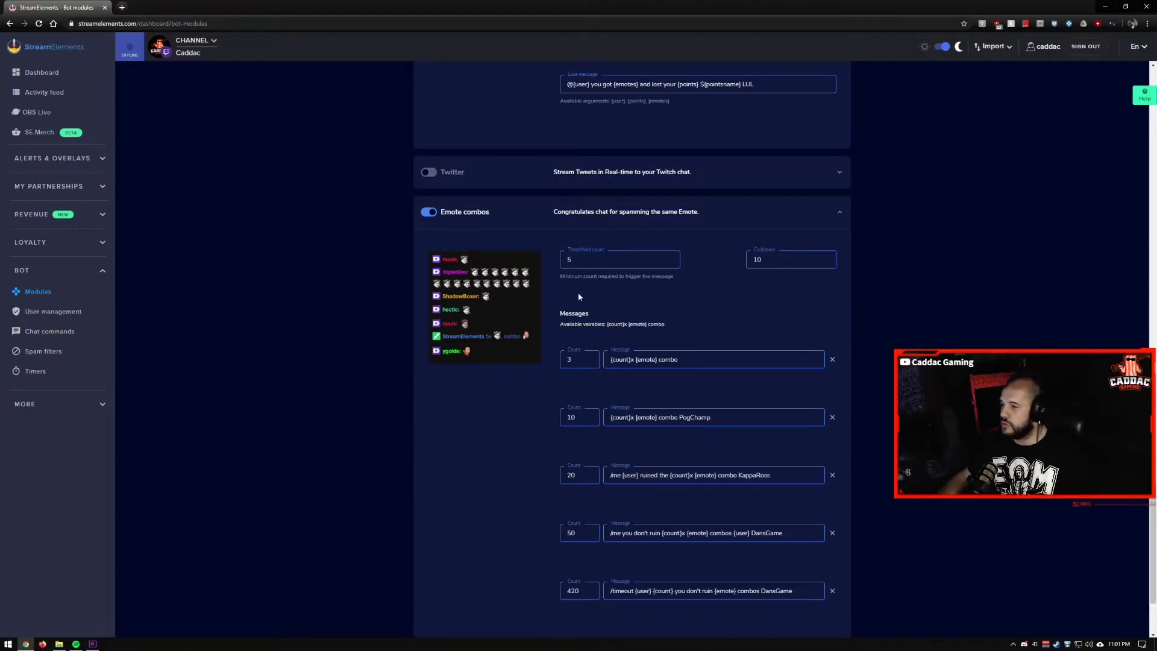
pyautogui.scroll(-2, 572, 306)
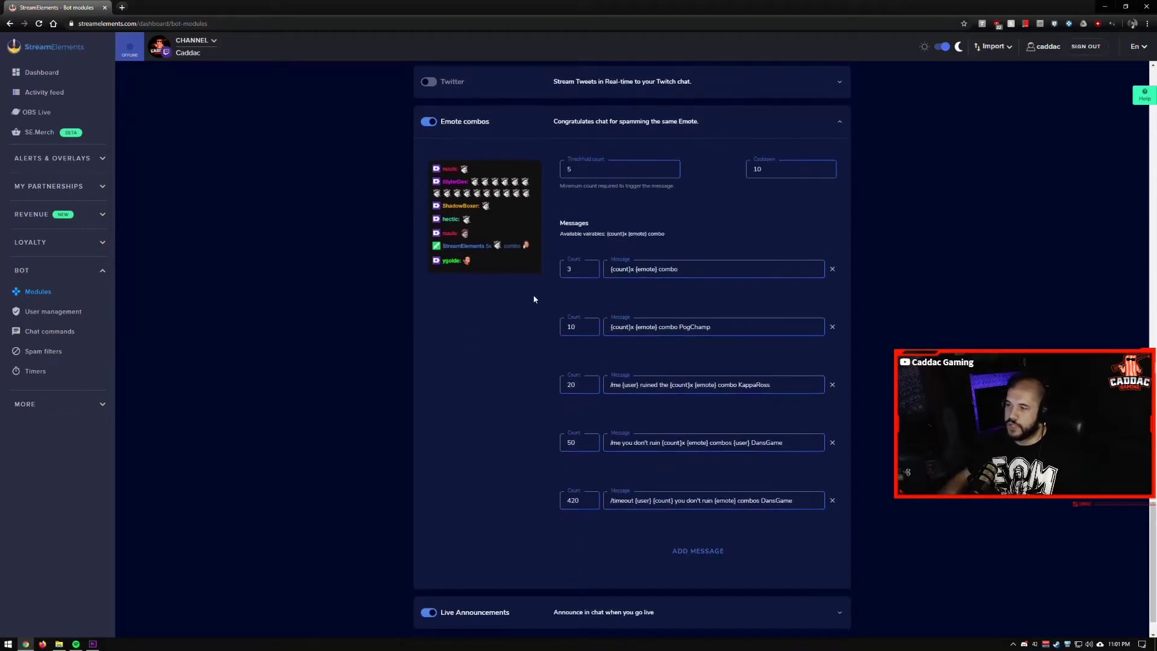
pyautogui.scroll(-1, 511, 281)
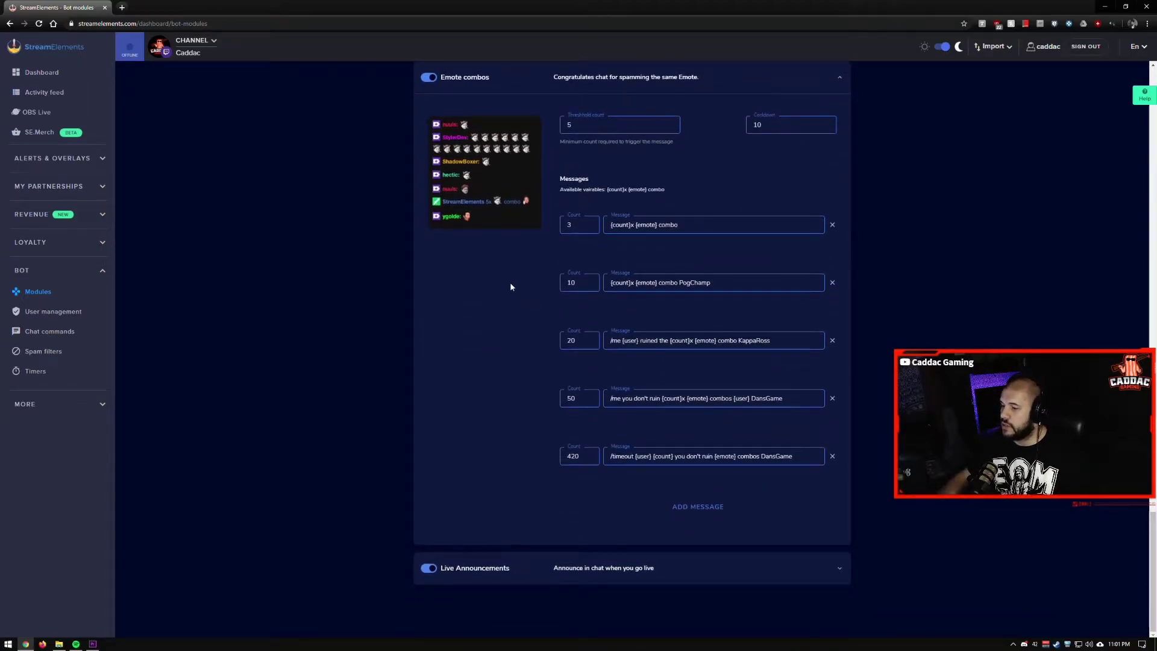
pyautogui.click(640, 563)
pyautogui.scroll(-3, 635, 528)
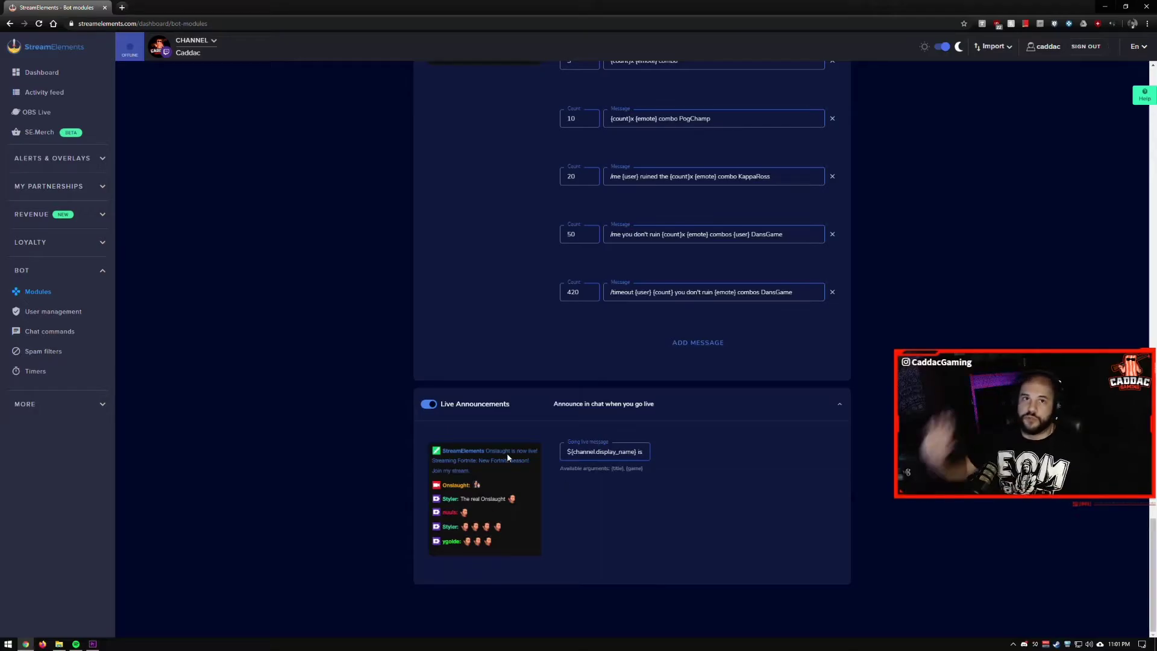
pyautogui.scroll(5, 507, 325)
pyautogui.scroll(20, 508, 322)
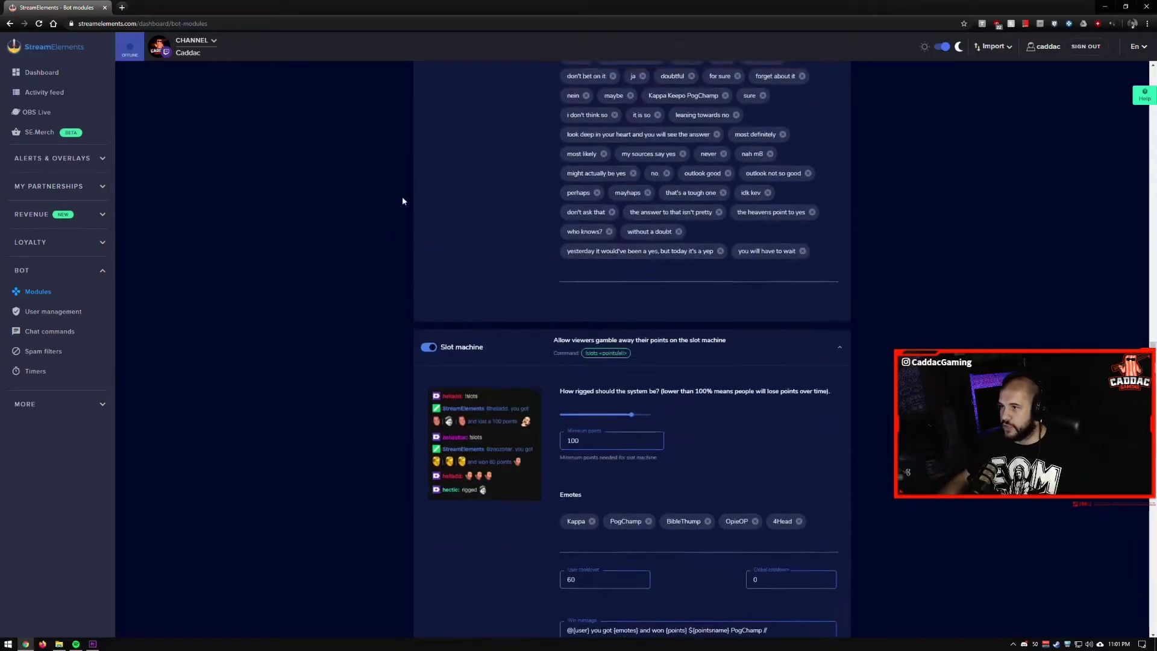
pyautogui.scroll(12, 572, 294)
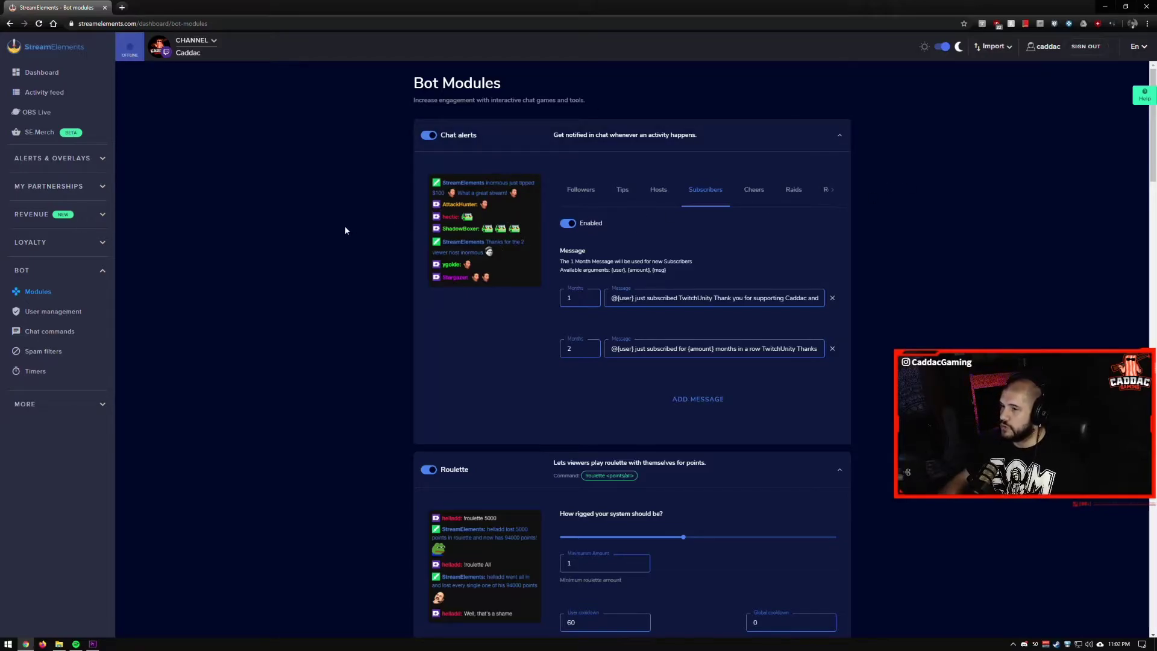
pyautogui.scroll(-15, 393, 216)
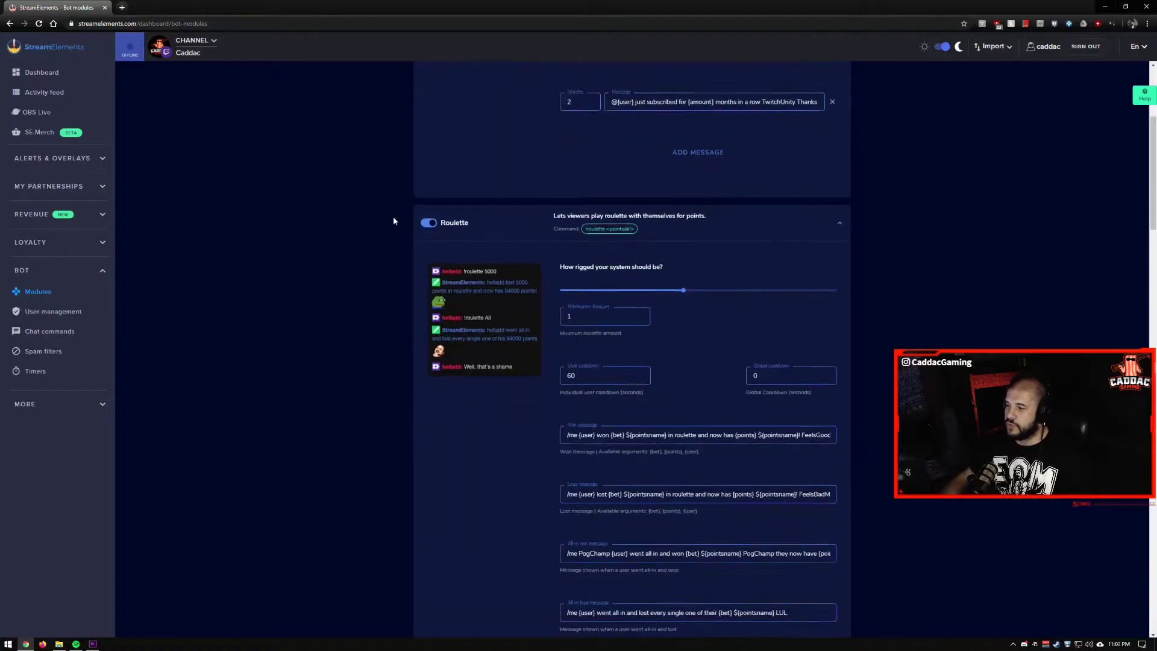
pyautogui.scroll(-13, 398, 213)
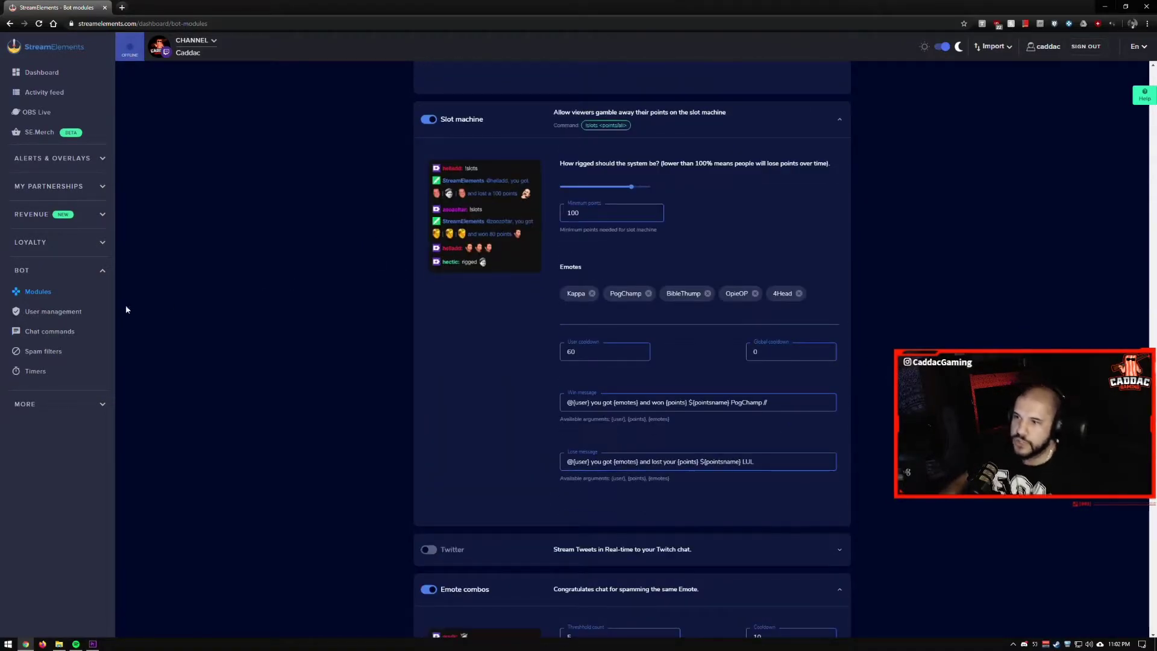
pyautogui.click(84, 314)
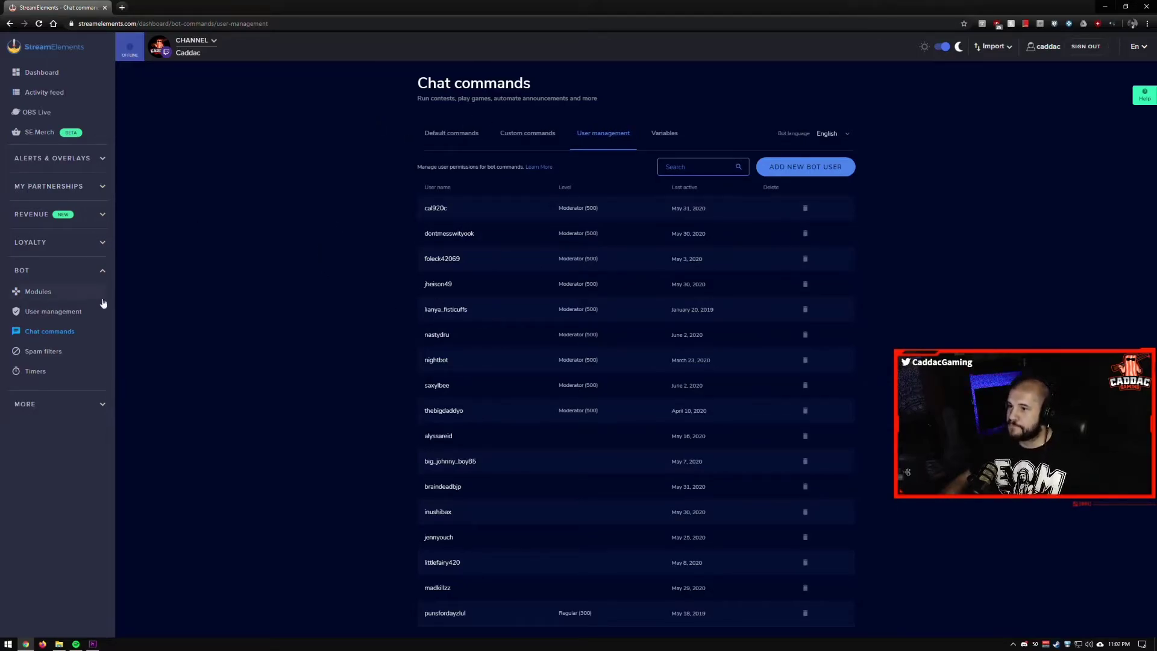
pyautogui.click(460, 137)
pyautogui.click(584, 202)
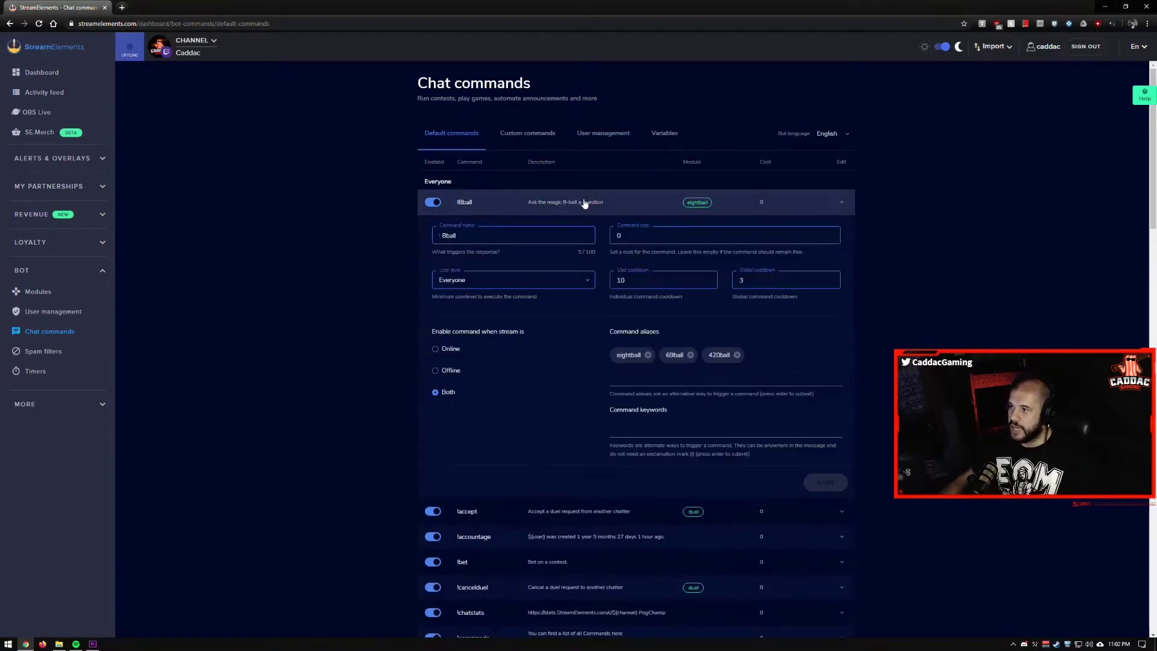
pyautogui.click(586, 283)
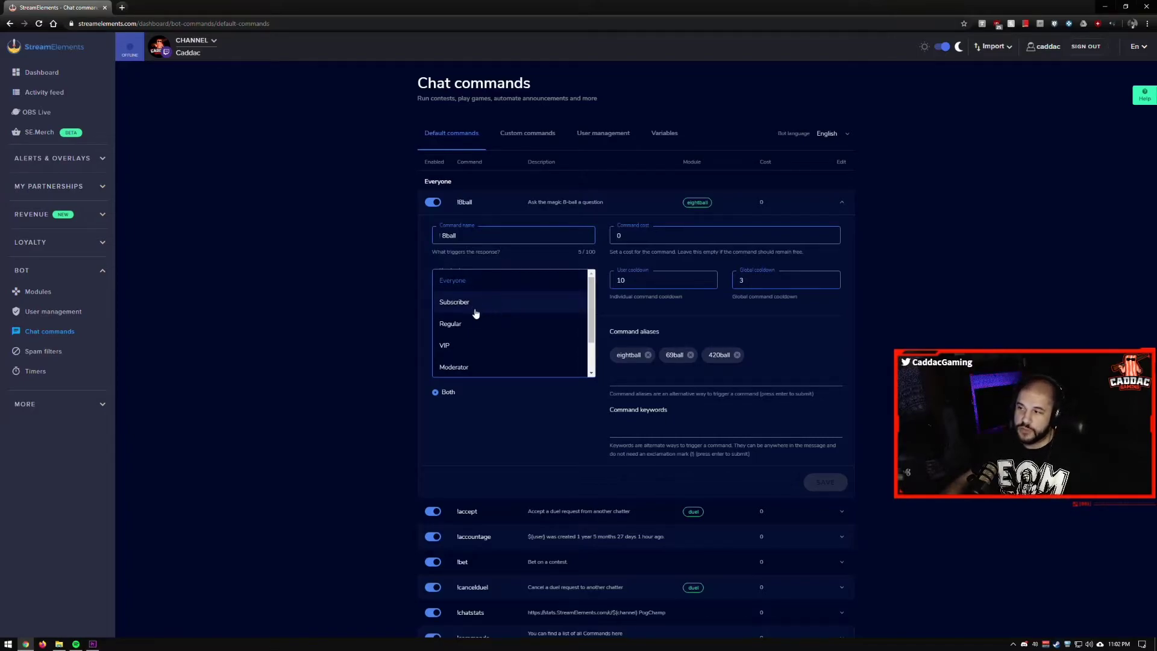
pyautogui.scroll(-1, 482, 334)
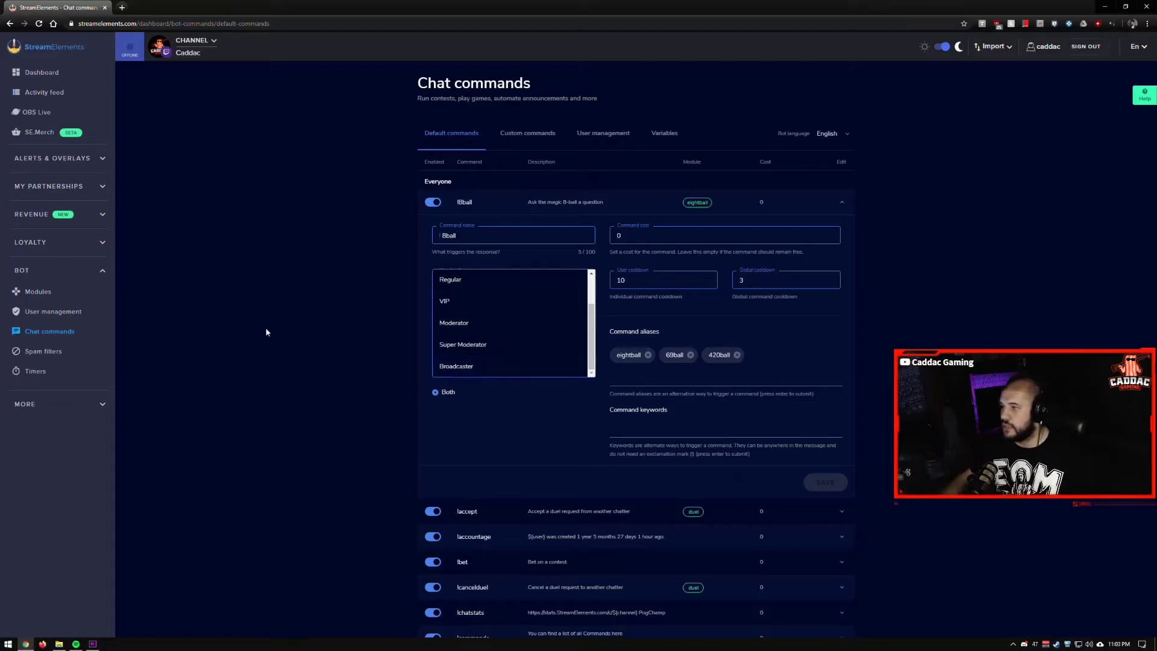
pyautogui.click(347, 286)
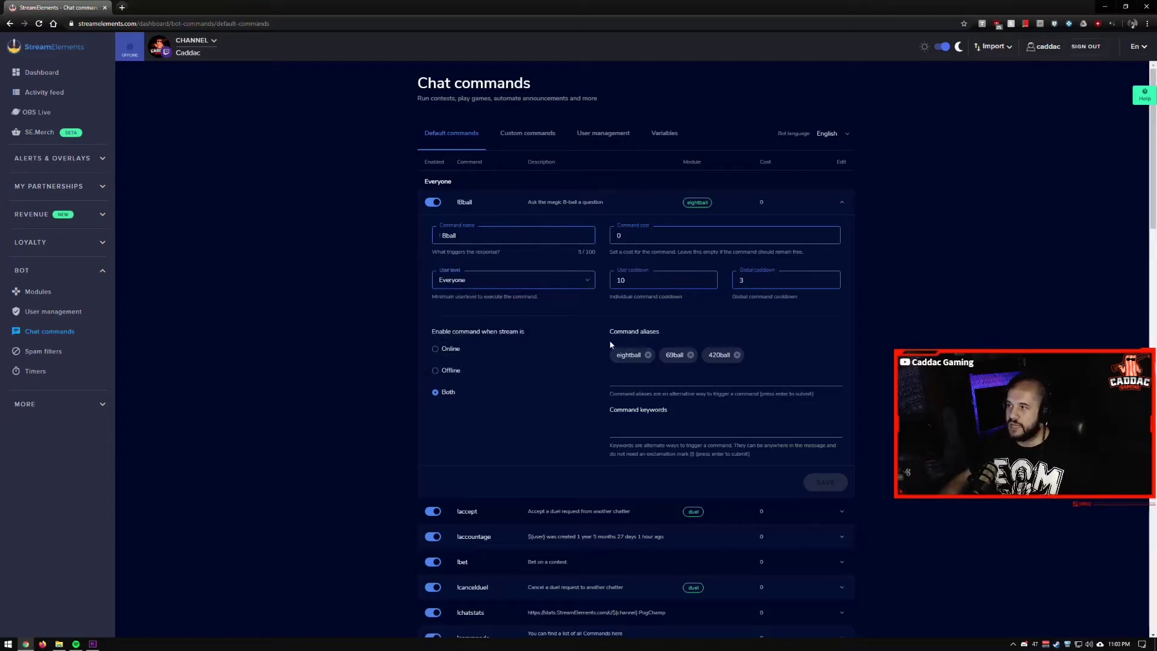
pyautogui.click(632, 133)
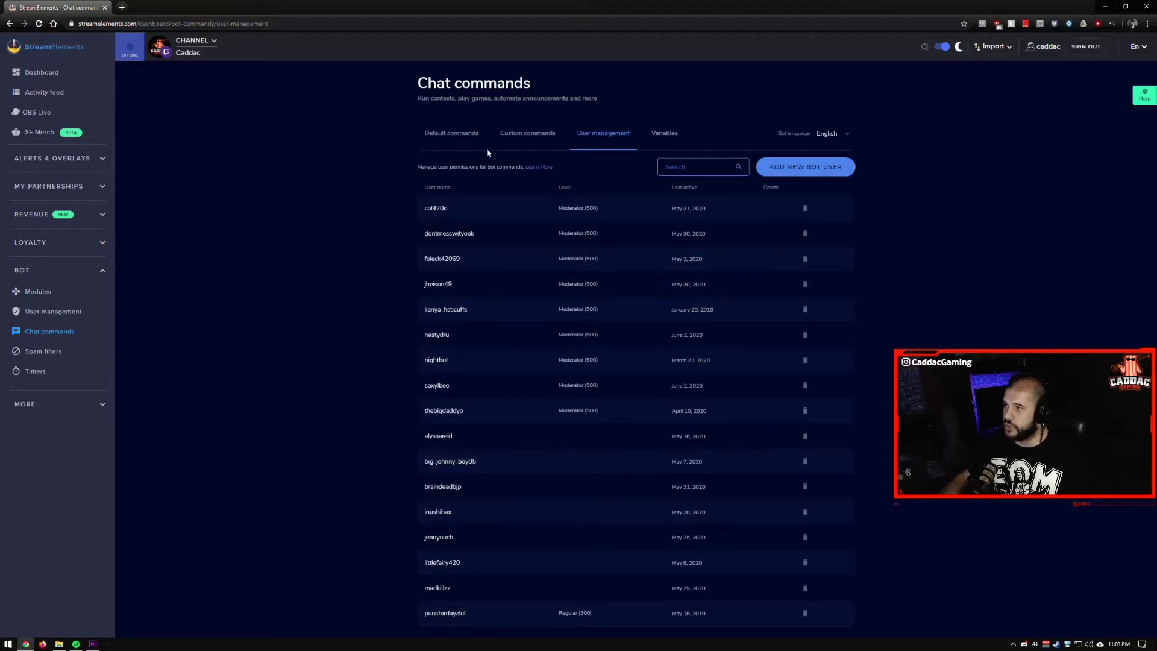
# Step: Open the Default commands list and collapse the !8ball command's settings
pyautogui.click(522, 138)
pyautogui.click(457, 133)
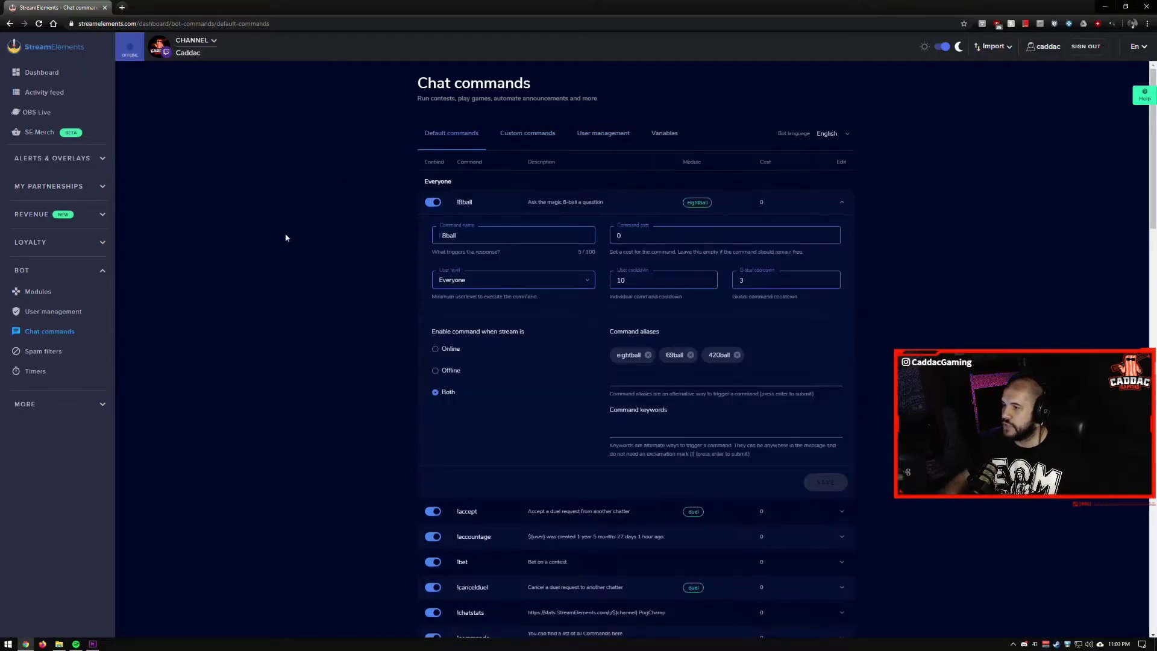
pyautogui.click(650, 202)
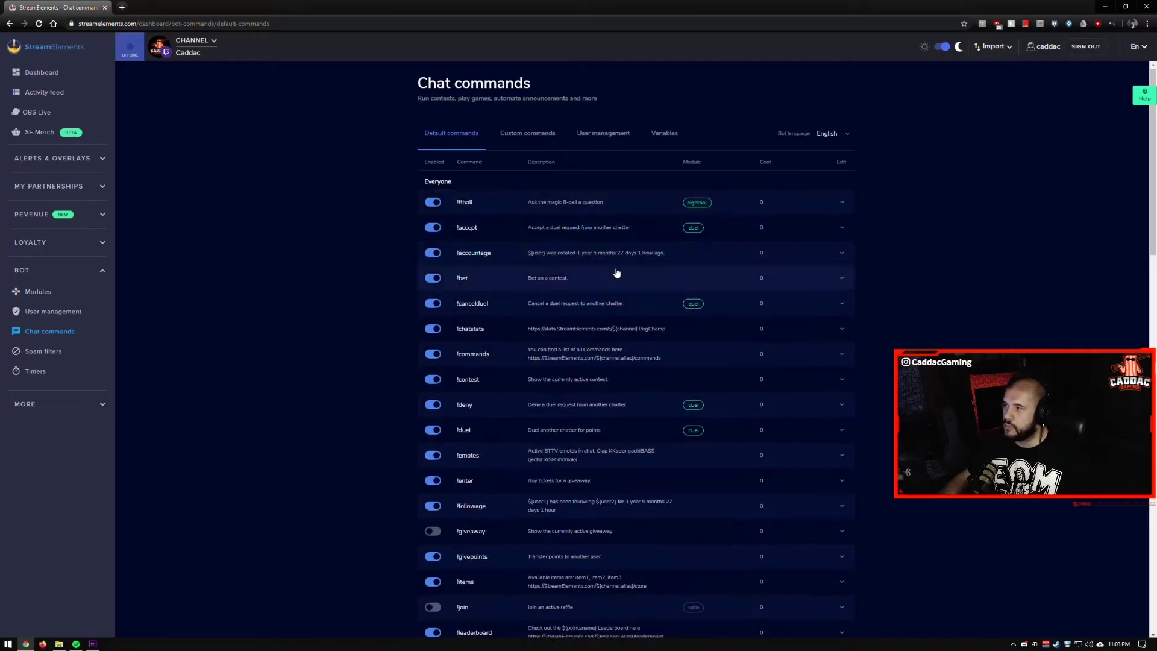
pyautogui.scroll(-2, 617, 271)
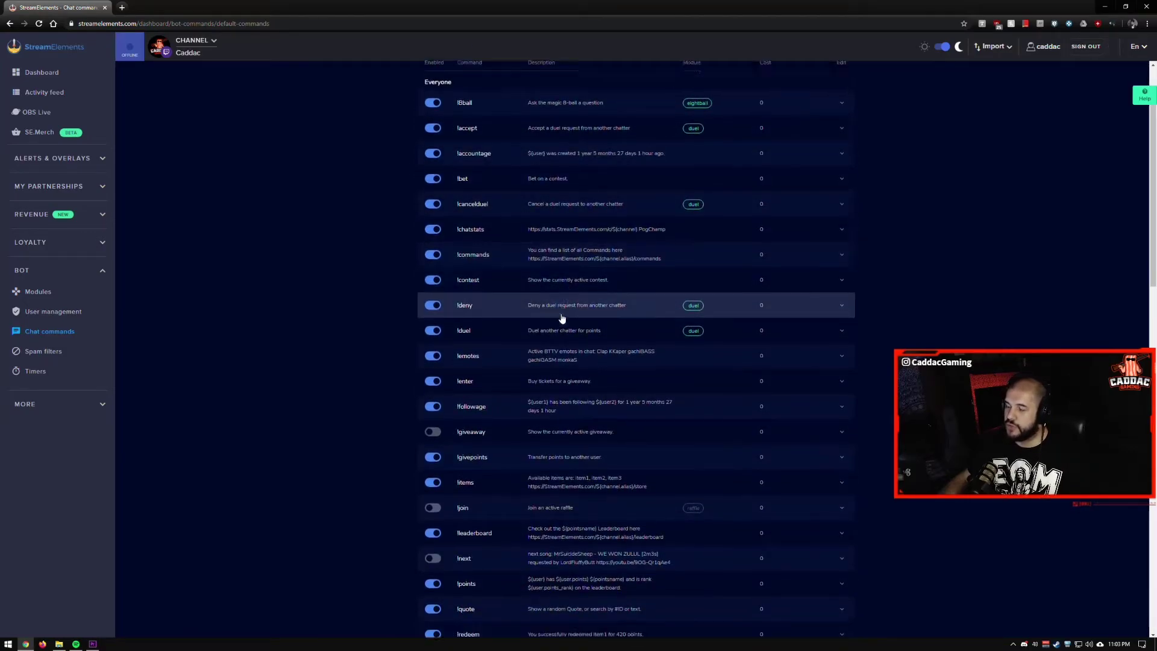
pyautogui.scroll(-3, 557, 310)
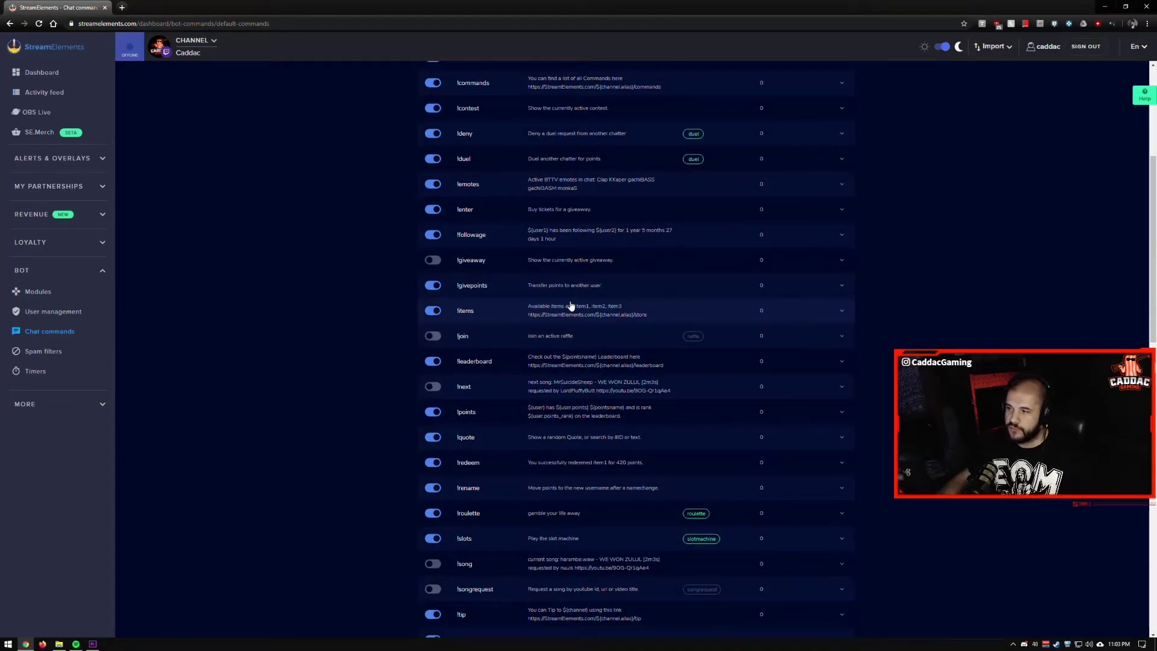
pyautogui.scroll(-2, 561, 306)
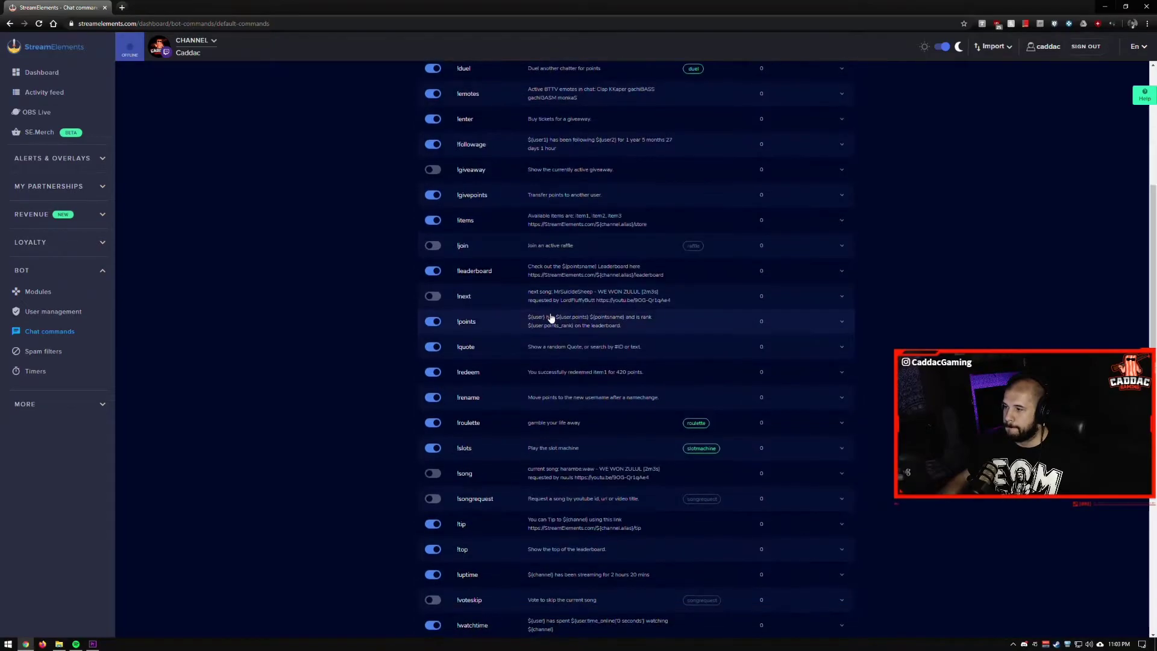
# Step: Expand and collapse !points, browse the default list, then show Custom commands
pyautogui.click(550, 319)
pyautogui.scroll(-1, 639, 379)
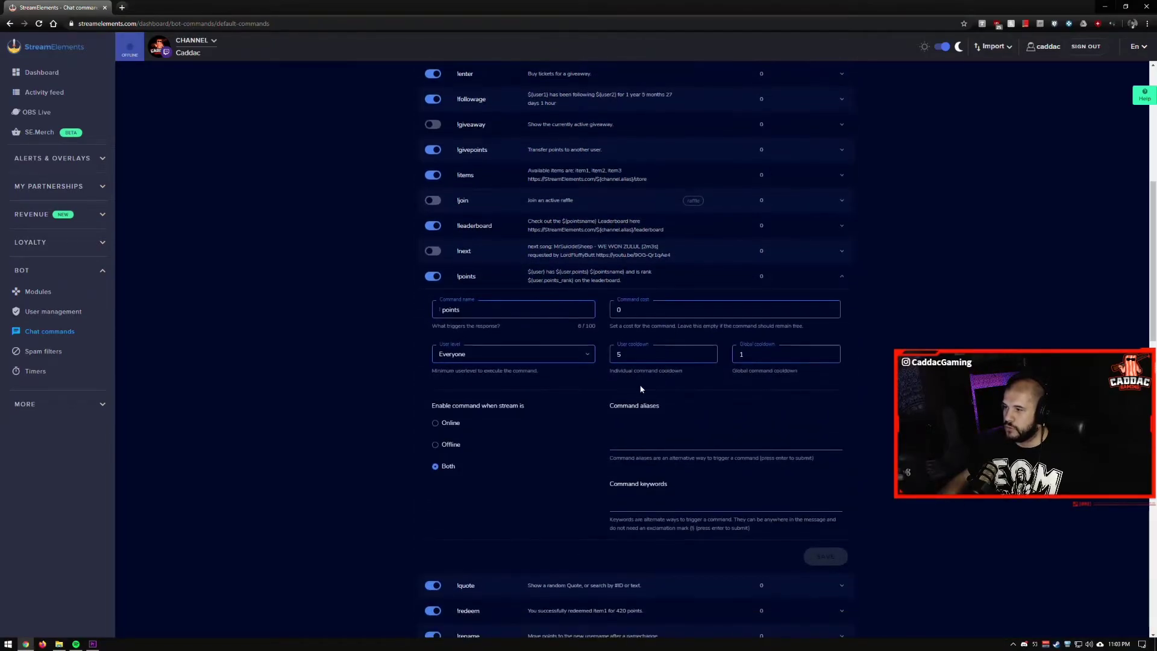
pyautogui.click(586, 285)
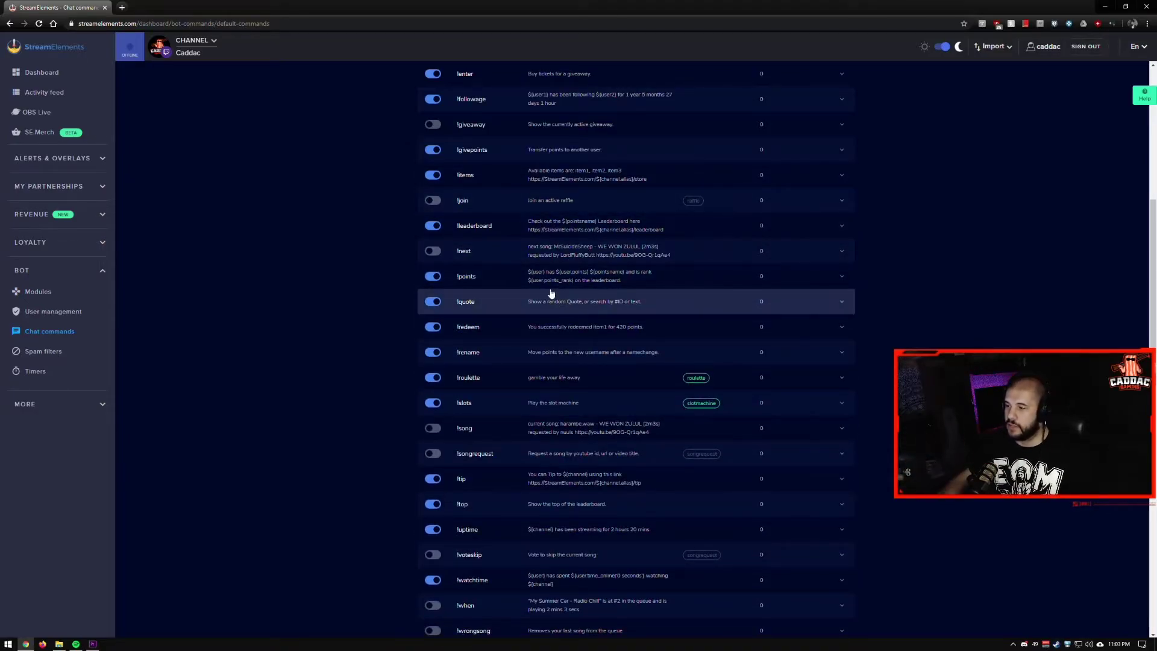
pyautogui.scroll(-3, 550, 301)
pyautogui.scroll(-4, 553, 318)
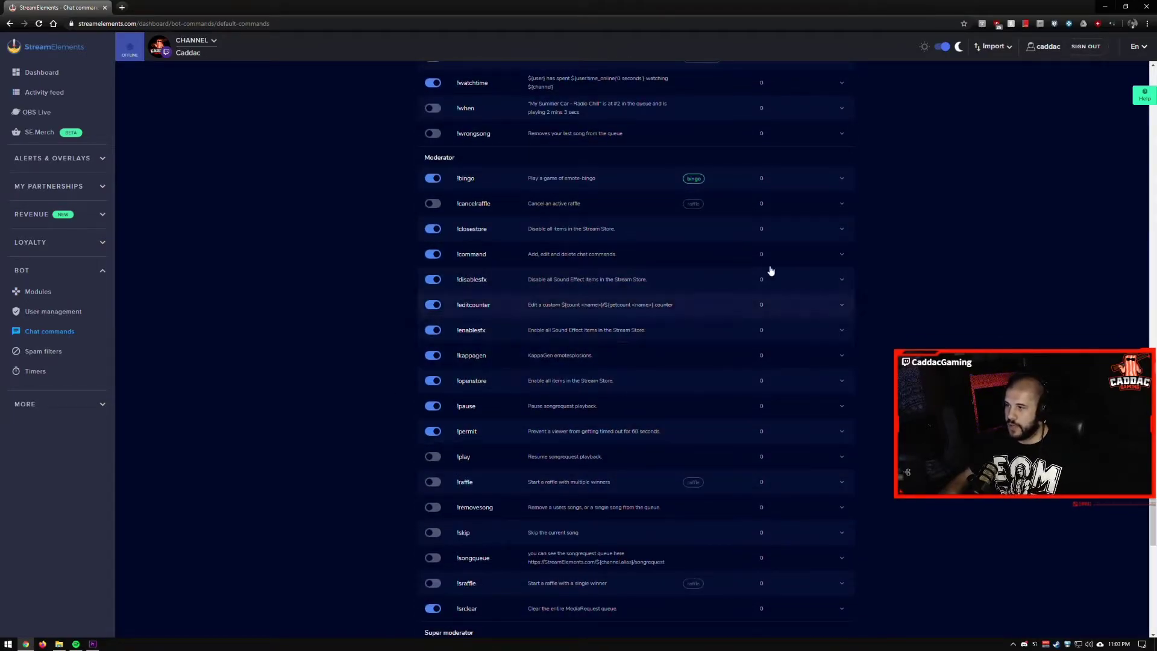
pyautogui.scroll(-4, 550, 374)
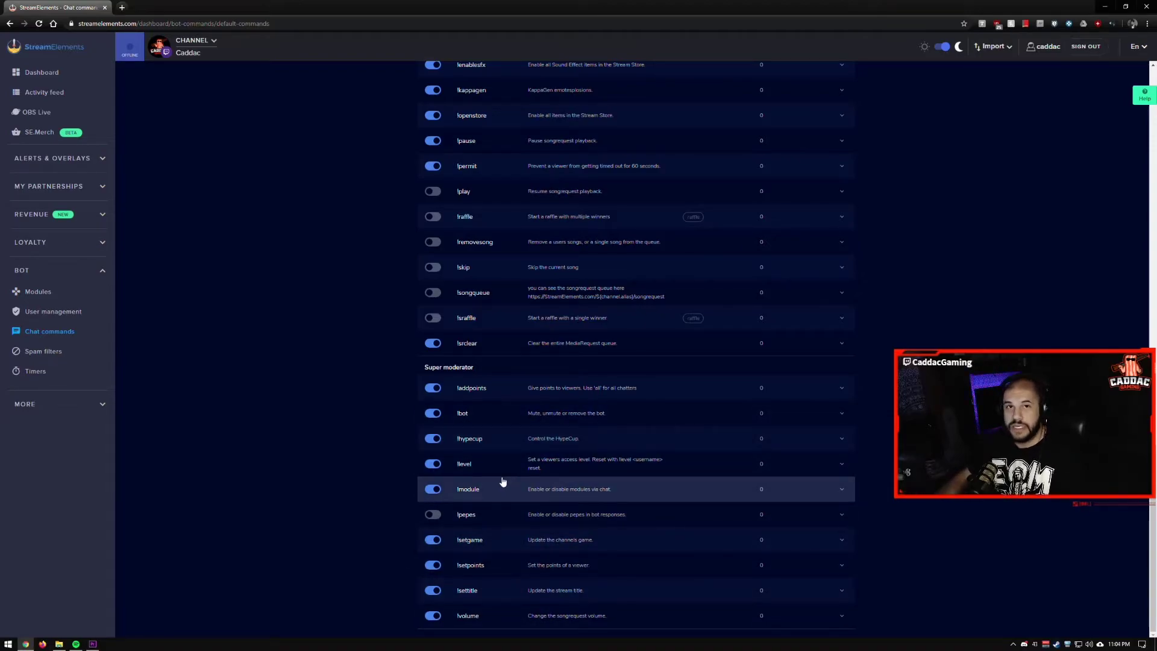
pyautogui.scroll(9, 543, 470)
pyautogui.scroll(15, 546, 468)
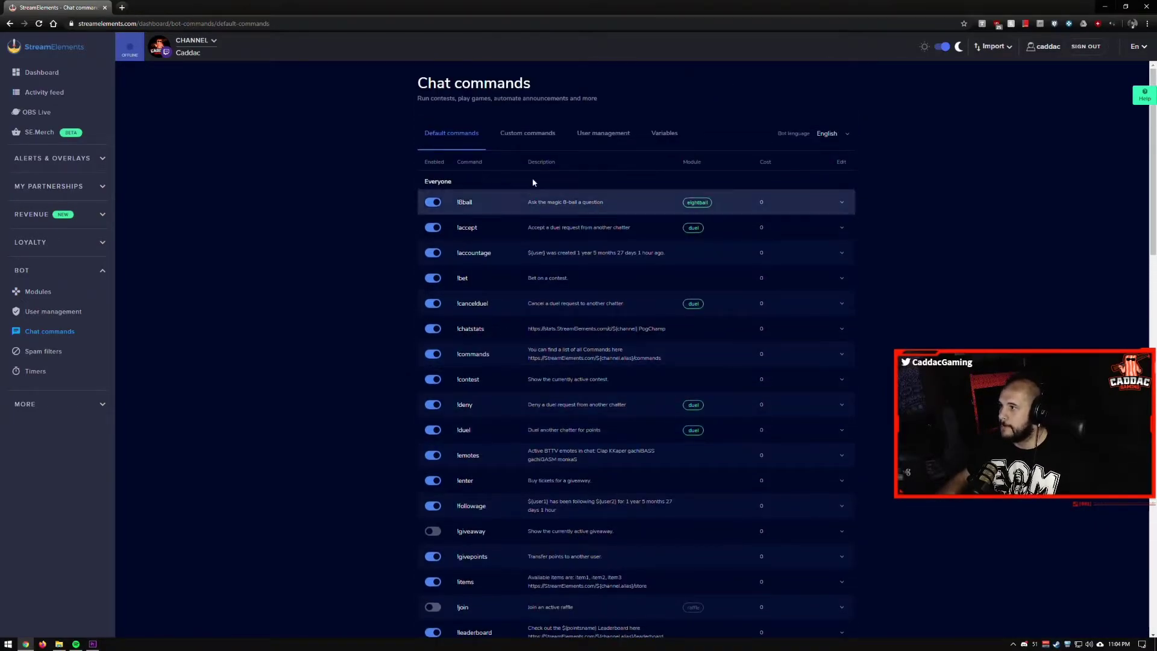
pyautogui.click(546, 145)
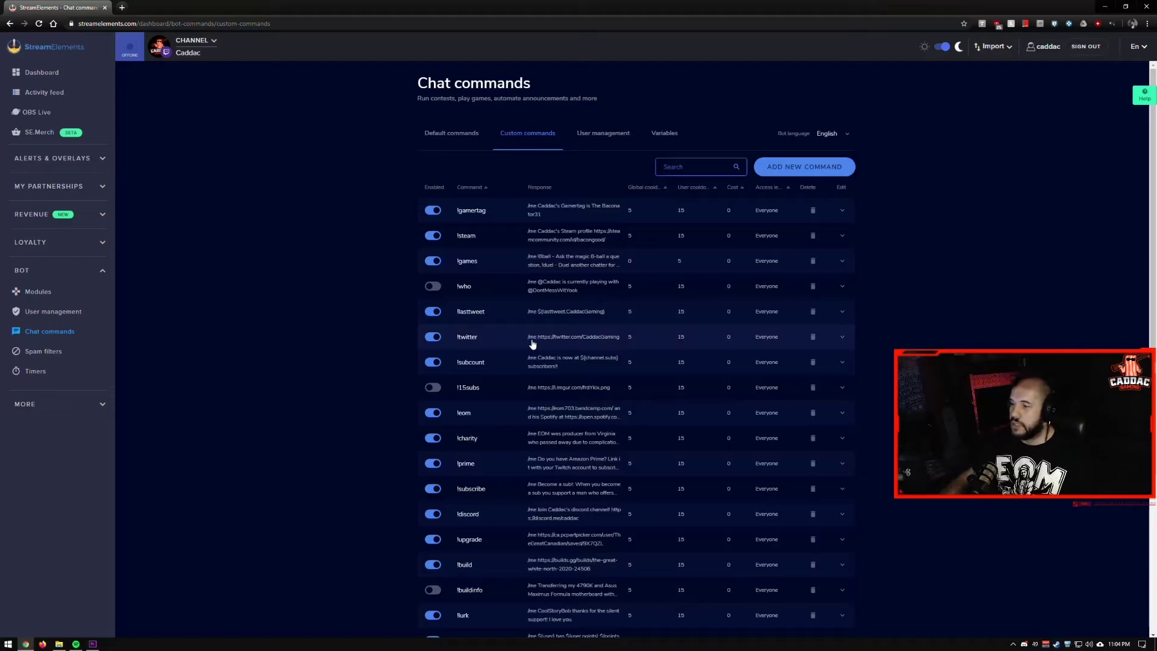
# Step: Expand the !subcount custom command to review its ${channel.subs} reply, then collapse it
pyautogui.scroll(-2, 638, 356)
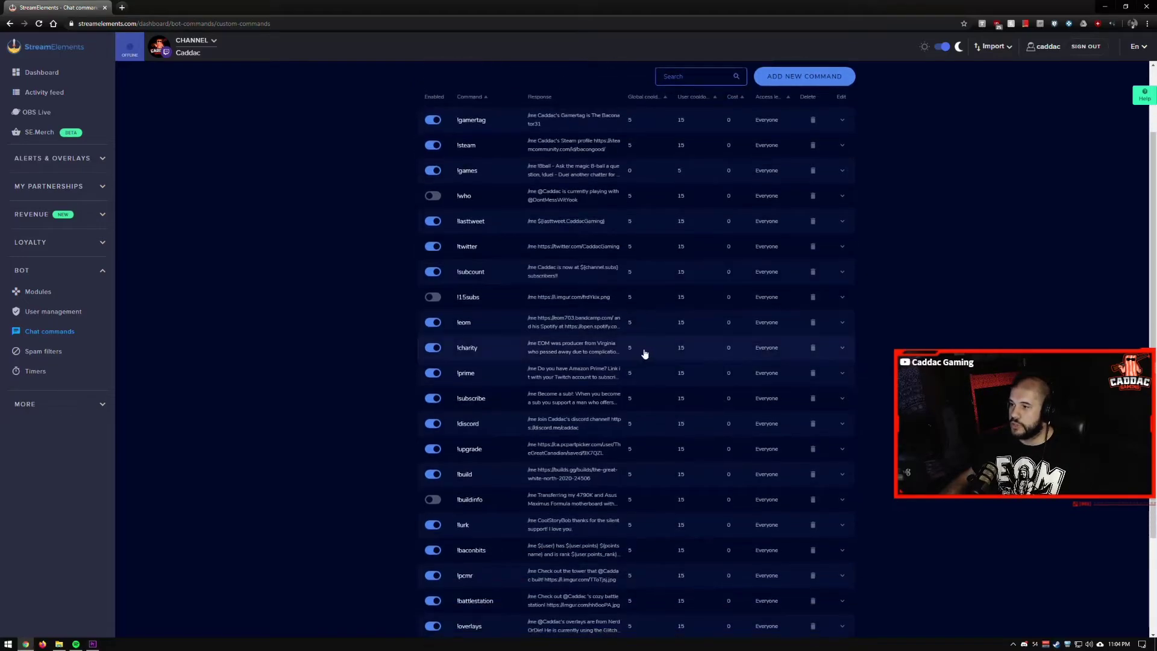
pyautogui.click(565, 275)
pyautogui.scroll(2, 569, 277)
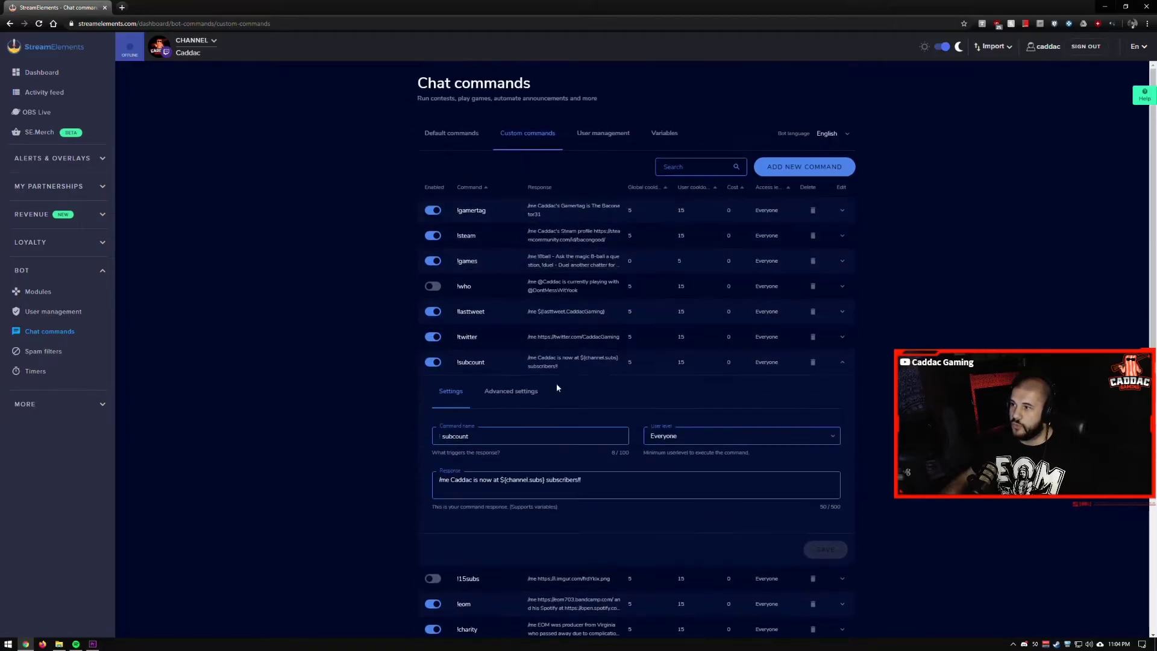
pyautogui.click(509, 363)
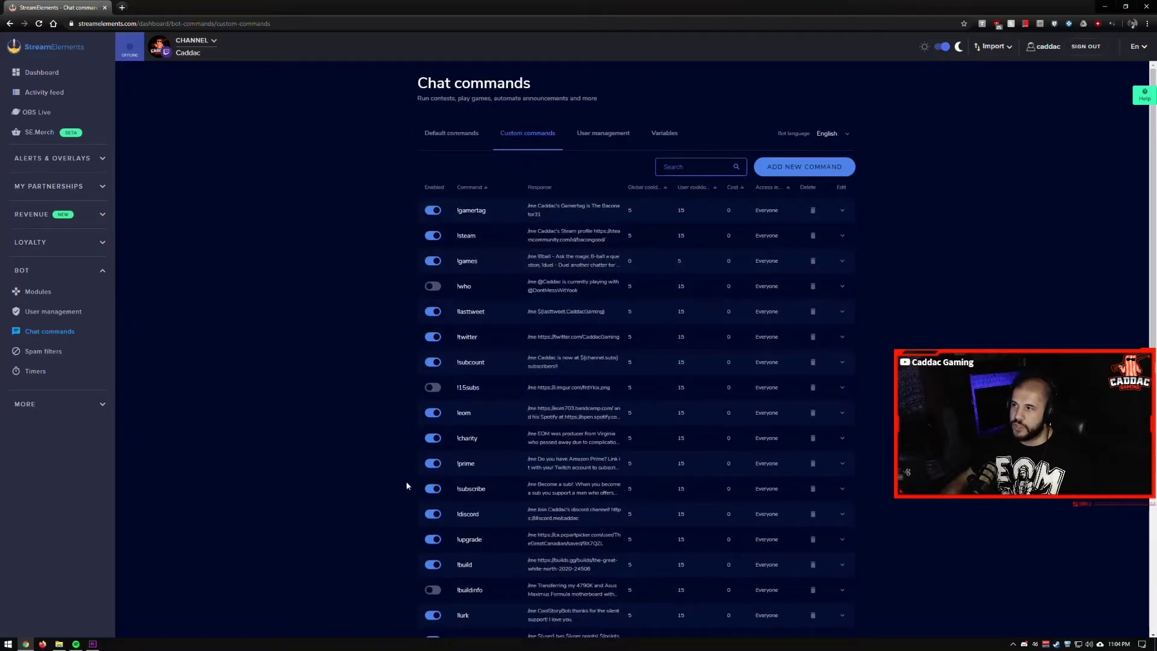
# Step: Browse the Variables table listing ${user.points}, ${channel.subs} and ${count <name>}
pyautogui.click(665, 132)
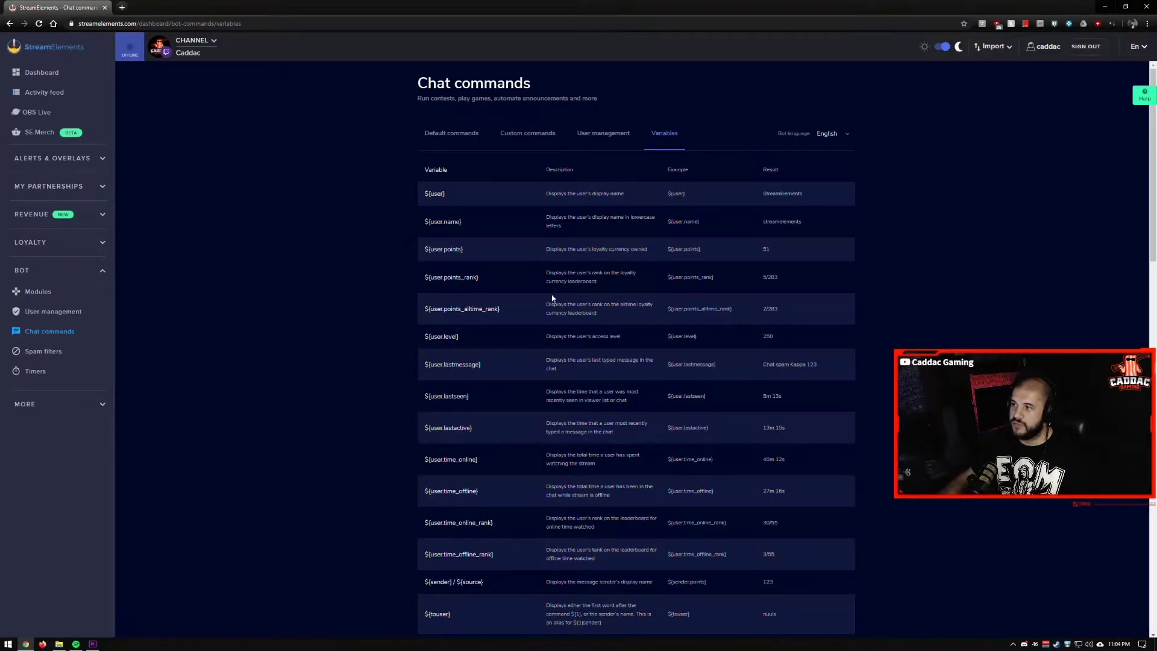
pyautogui.scroll(-15, 552, 298)
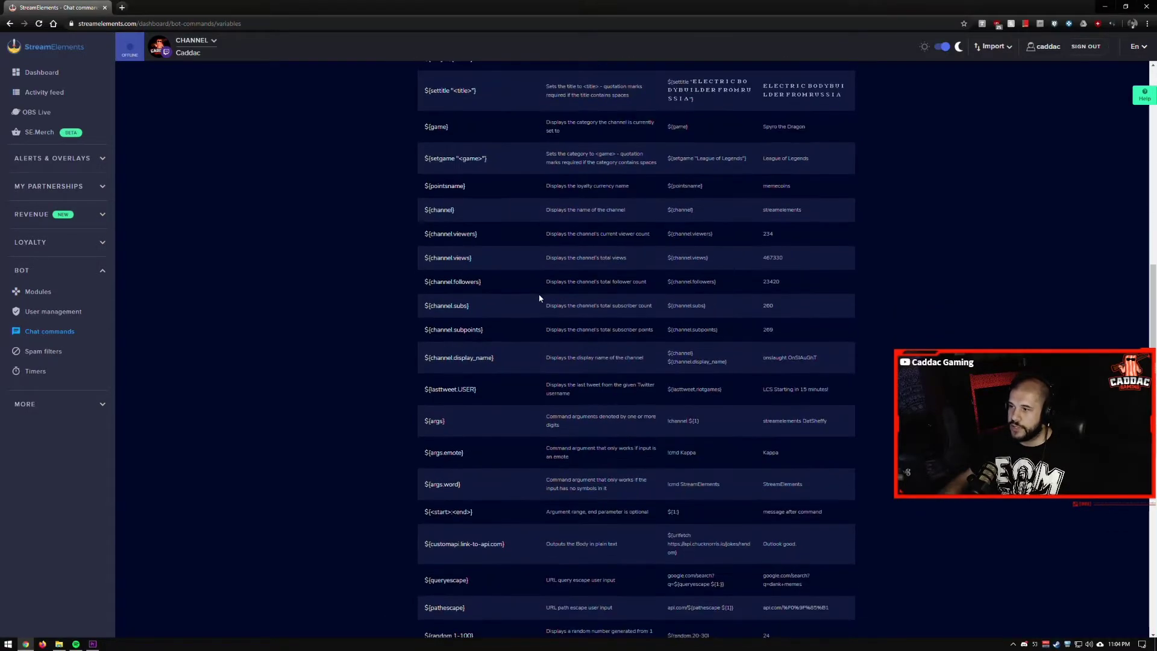
pyautogui.scroll(-7, 540, 298)
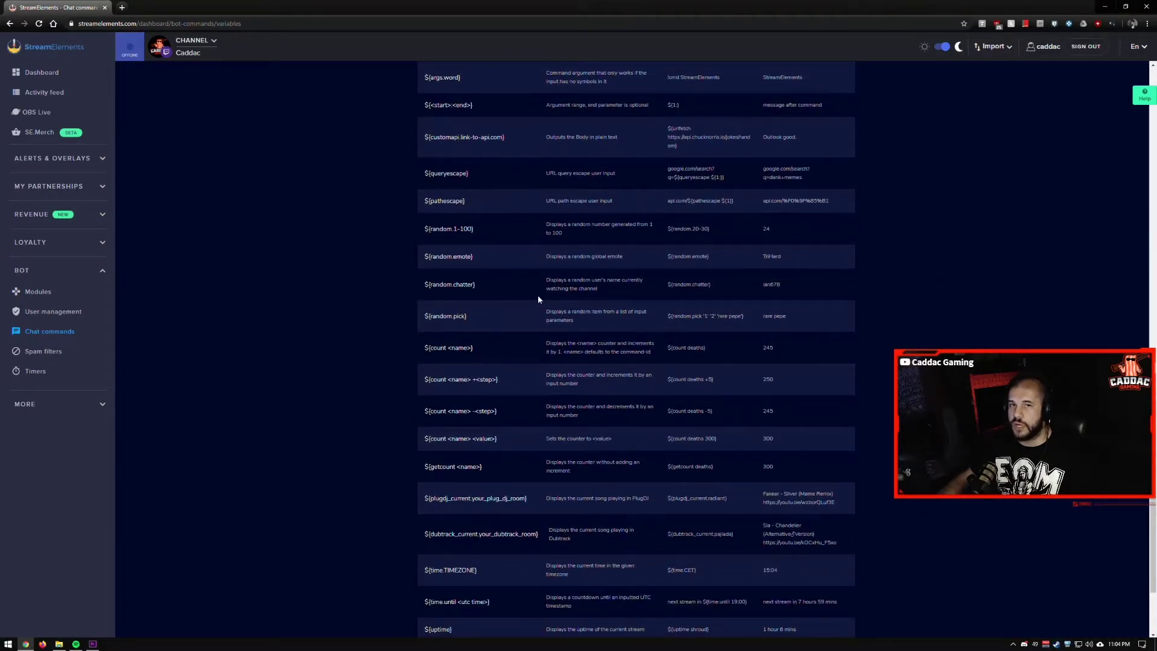
pyautogui.scroll(-2, 538, 299)
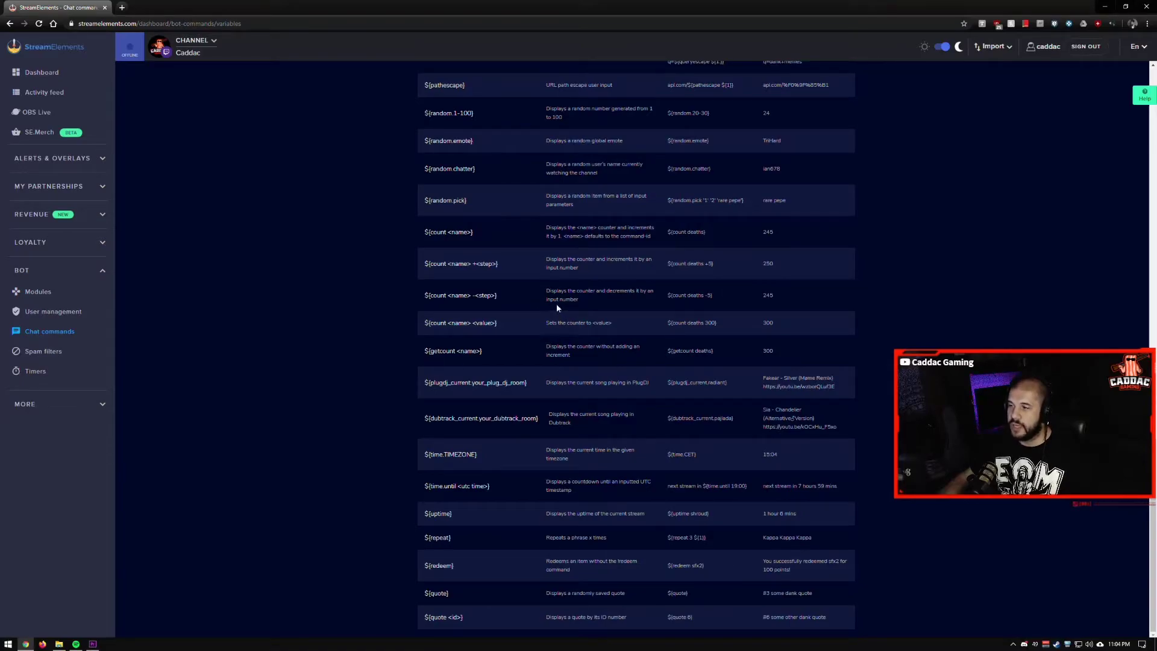
pyautogui.scroll(2, 555, 303)
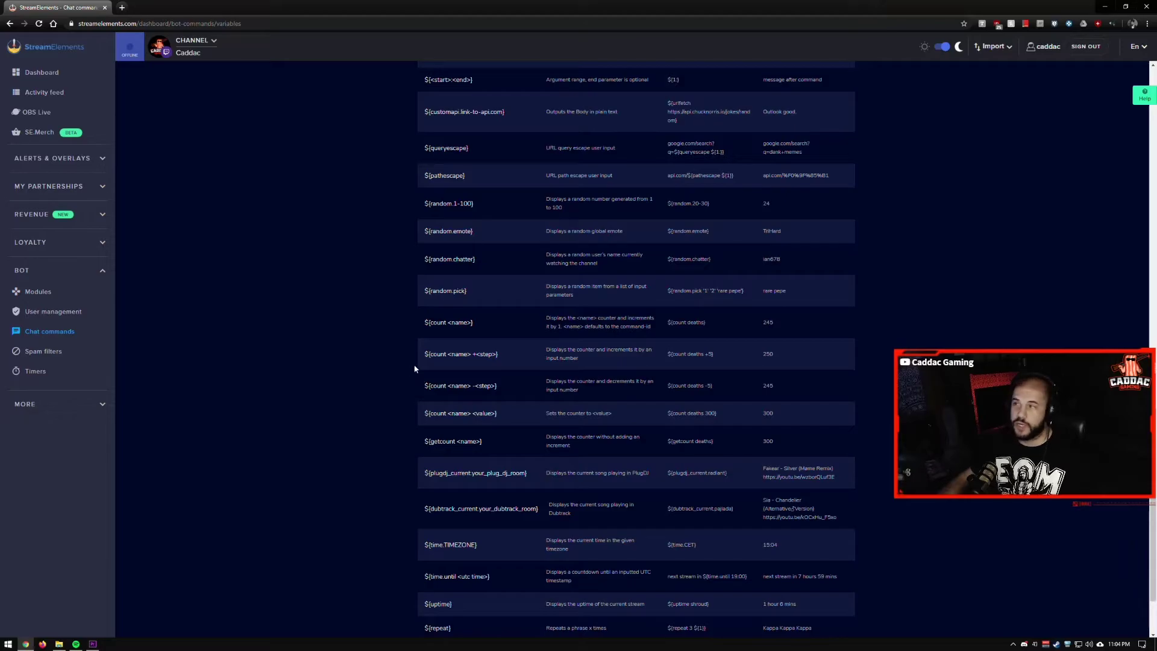
pyautogui.scroll(20, 430, 360)
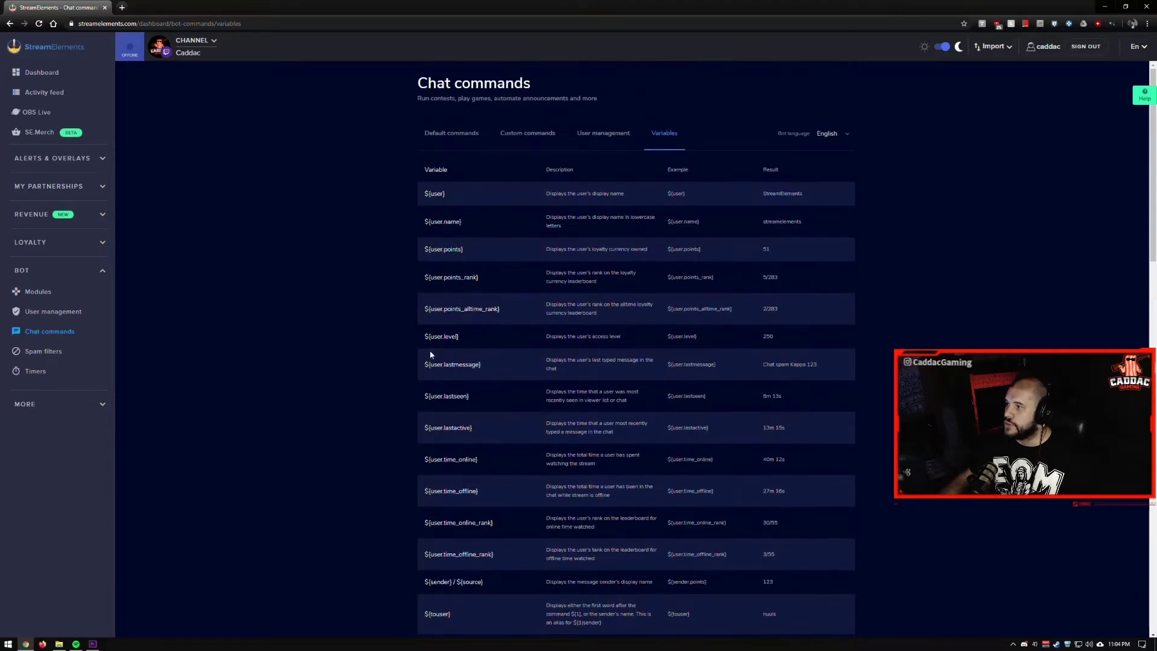
pyautogui.click(505, 144)
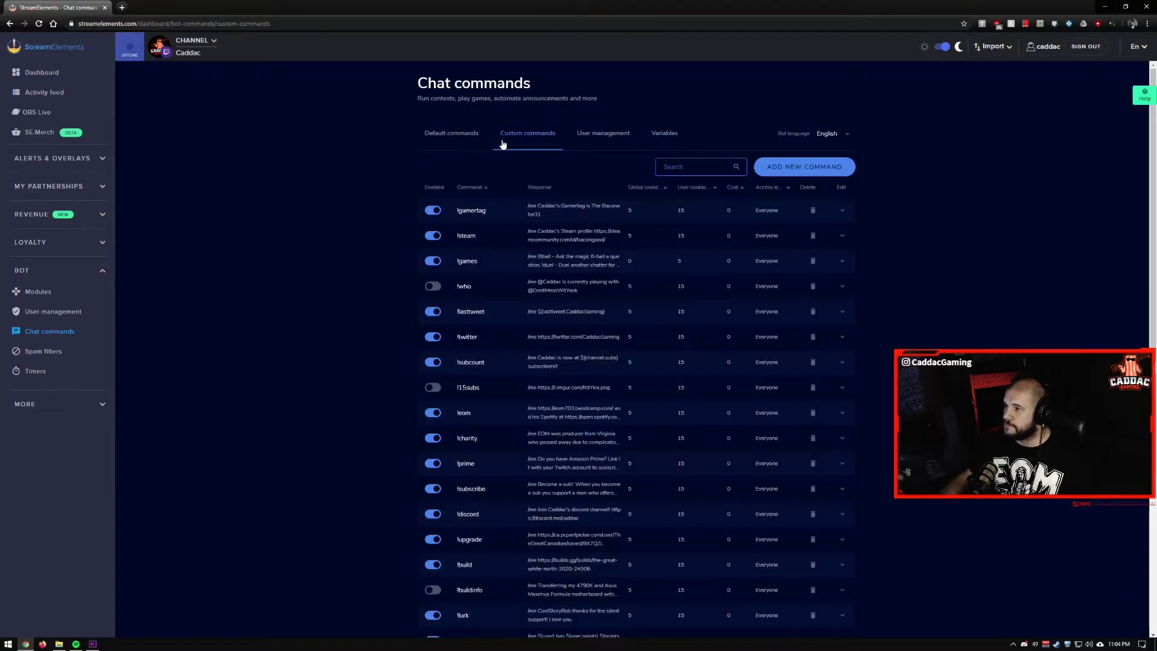
pyautogui.scroll(-1, 583, 305)
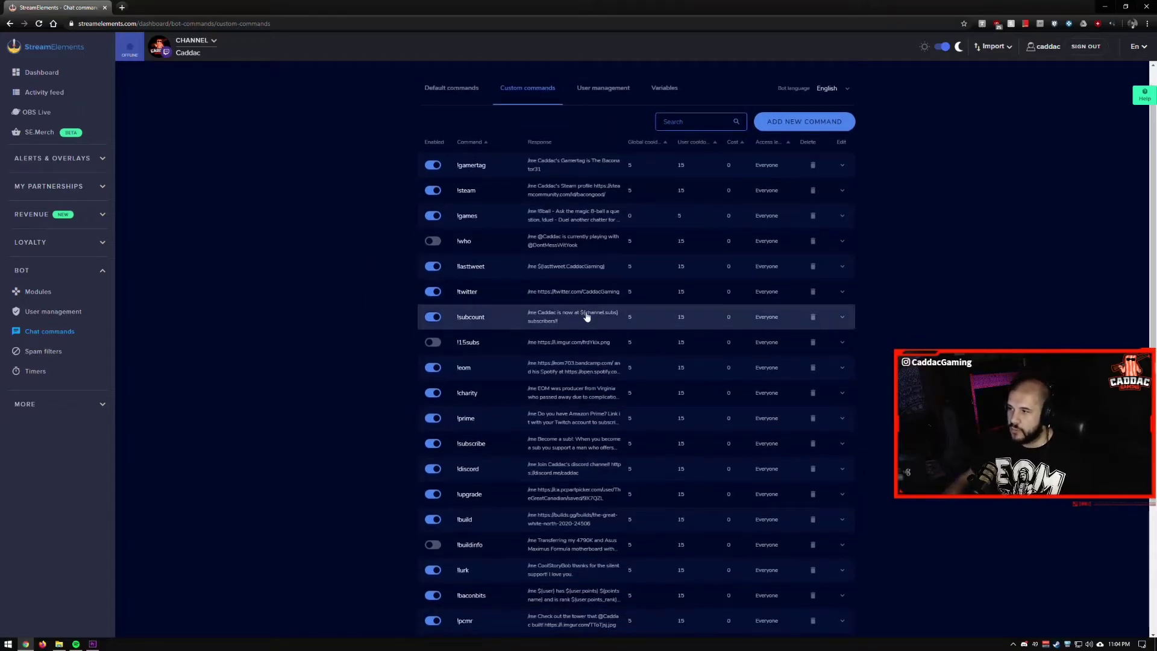
pyautogui.click(582, 316)
pyautogui.scroll(-1, 582, 320)
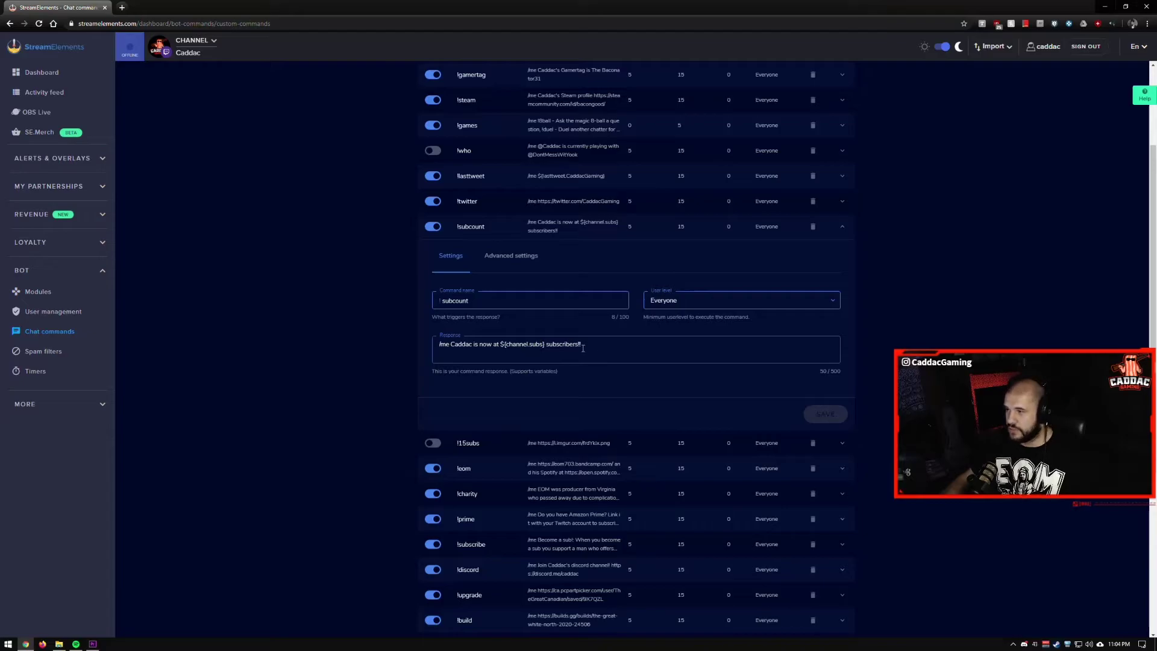
pyautogui.click(509, 228)
pyautogui.scroll(-1, 560, 276)
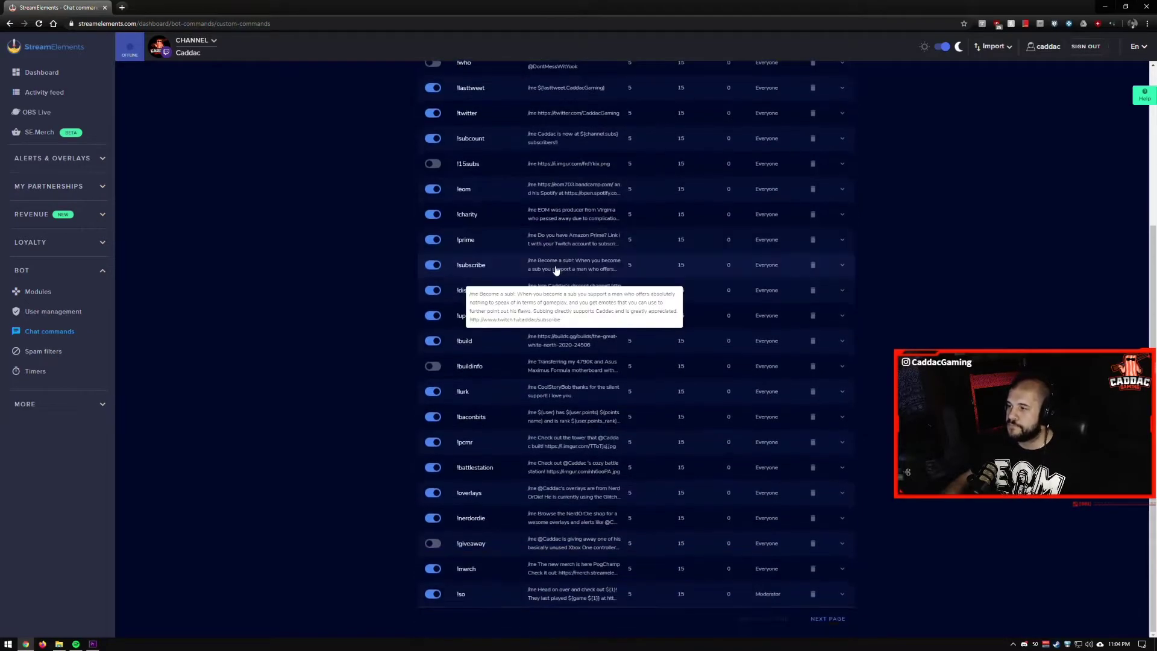
pyautogui.click(482, 190)
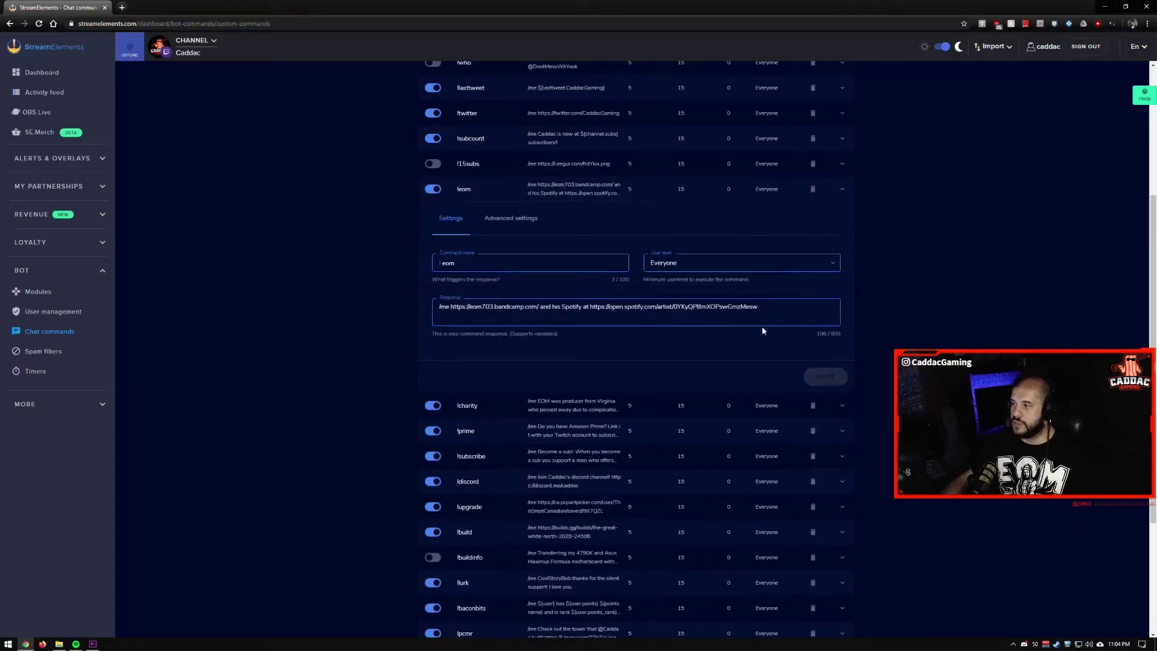
pyautogui.moveTo(767, 309); pyautogui.dragTo(444, 313)
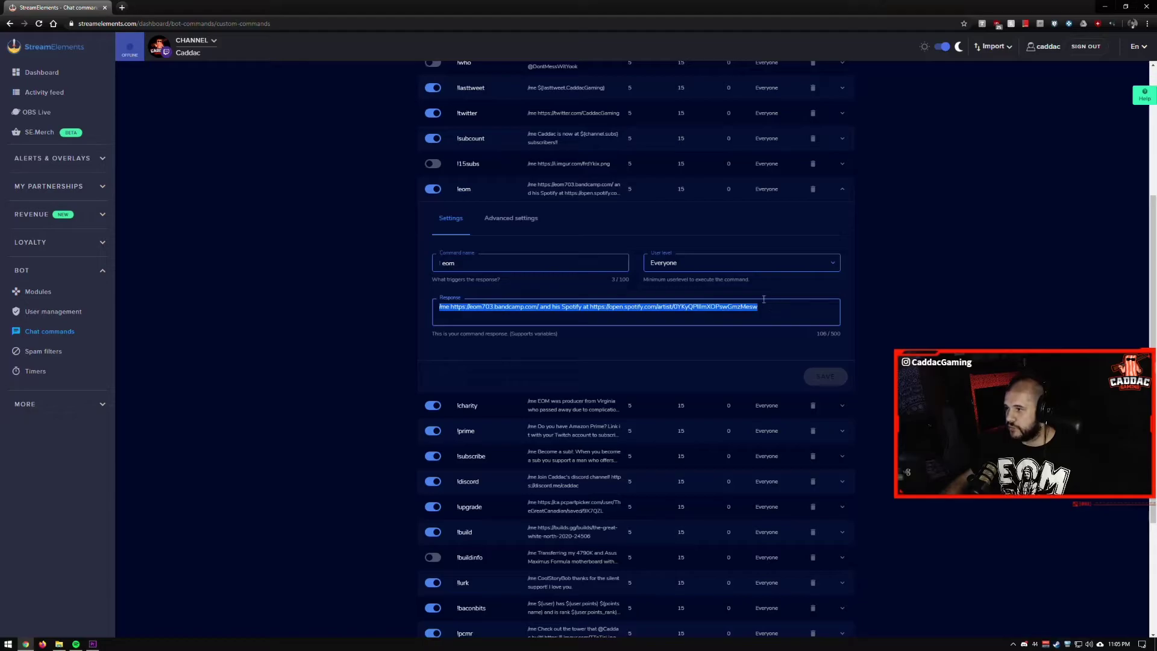
pyautogui.click(470, 193)
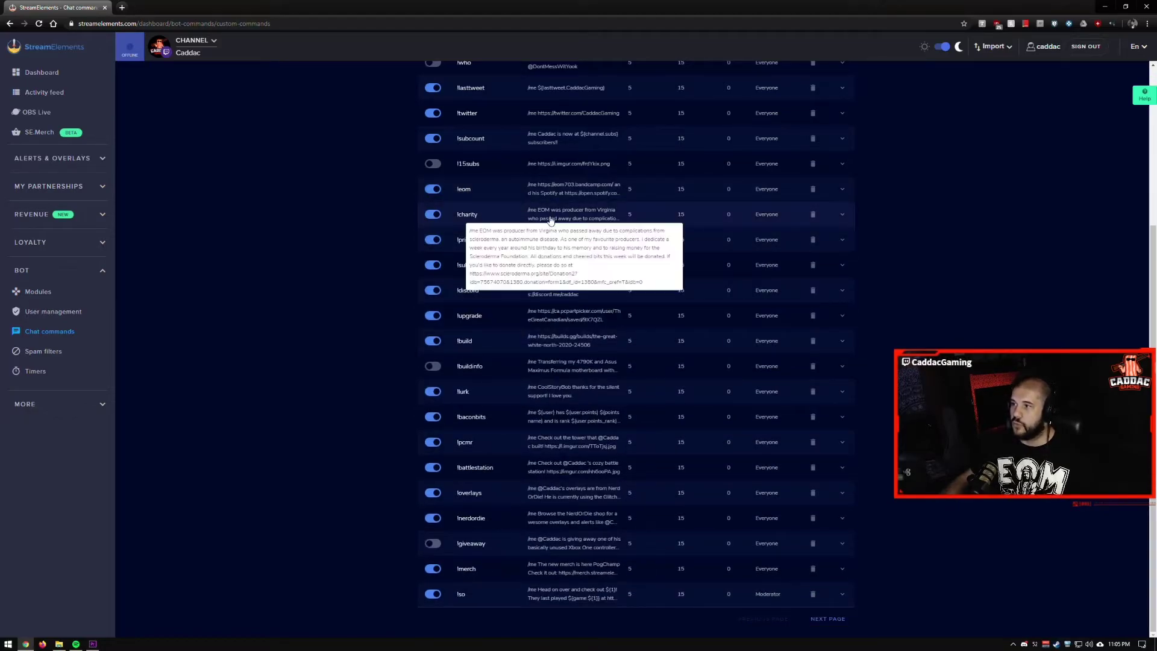
pyautogui.click(550, 218)
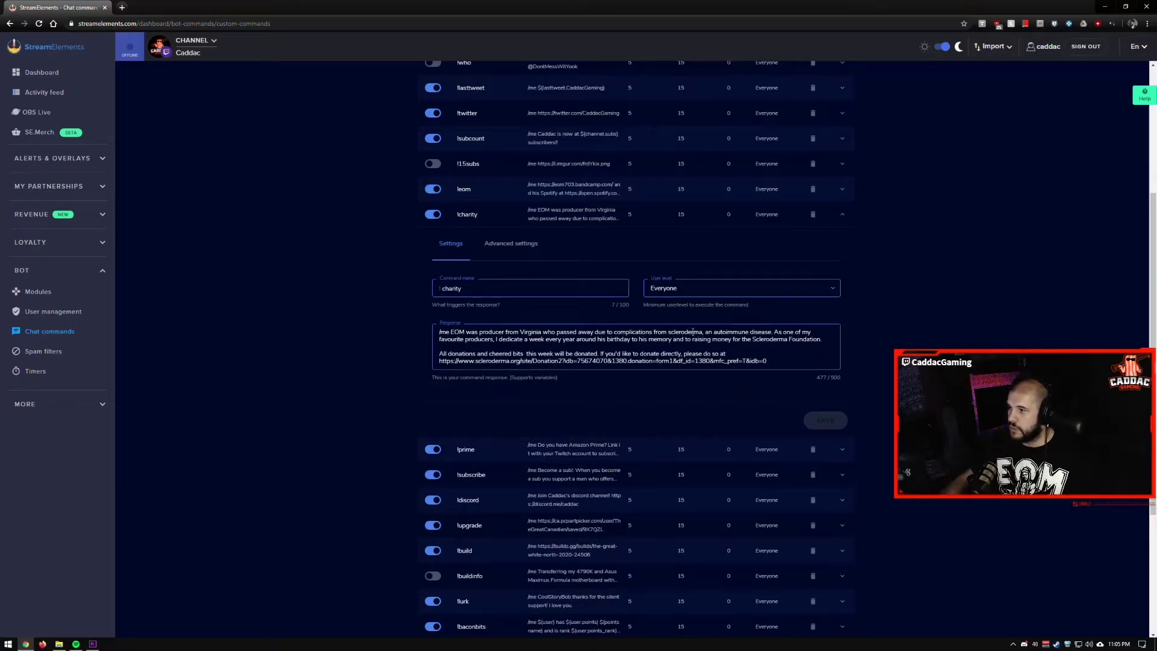
pyautogui.click(482, 215)
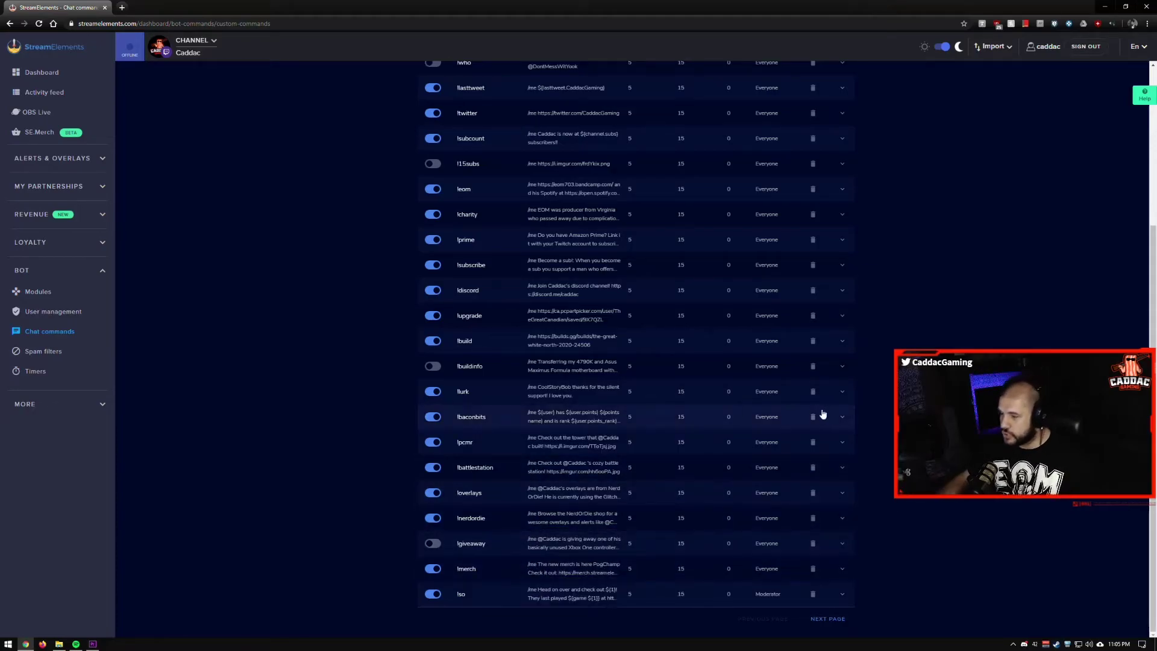
pyautogui.click(489, 597)
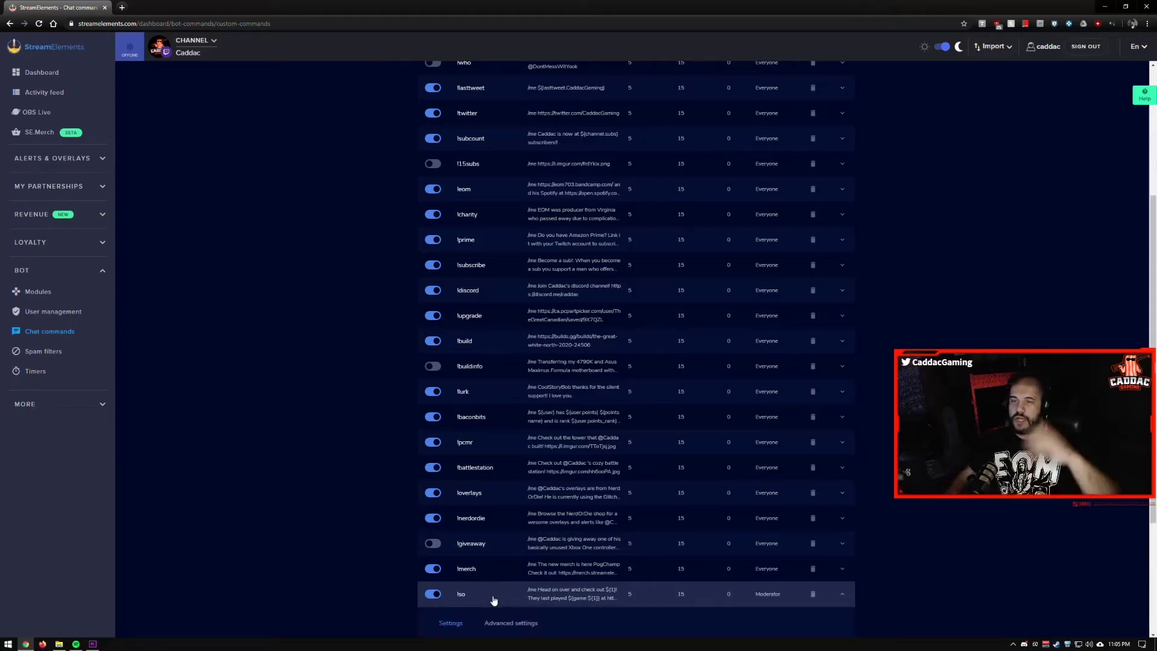
pyautogui.scroll(-3, 526, 578)
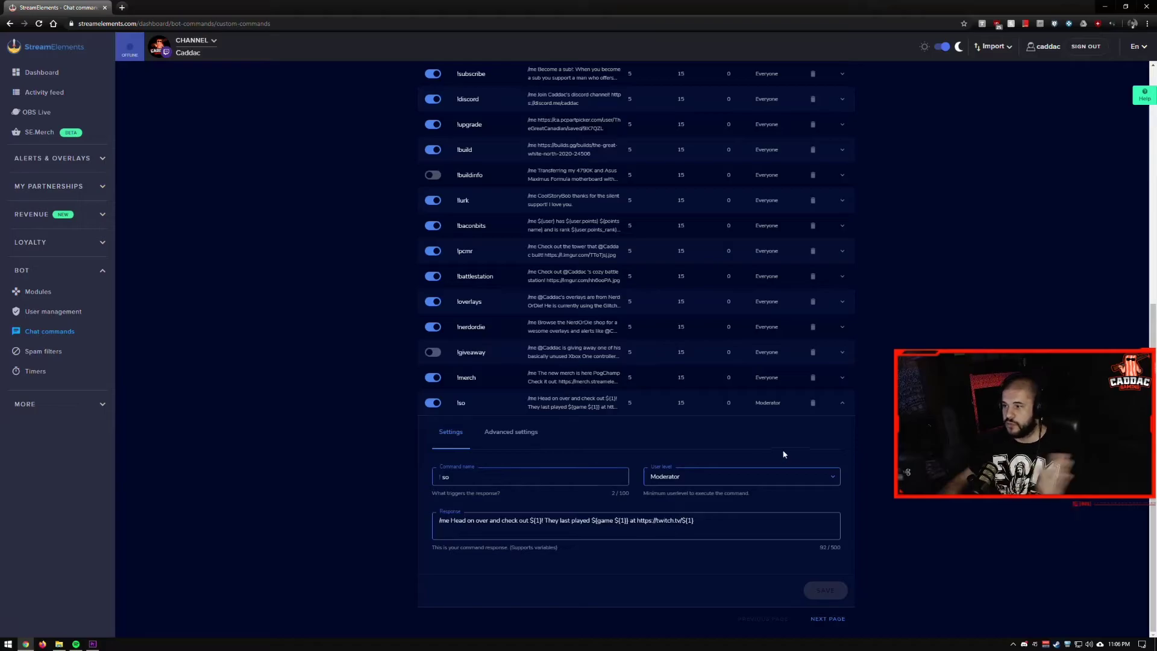
pyautogui.click(484, 409)
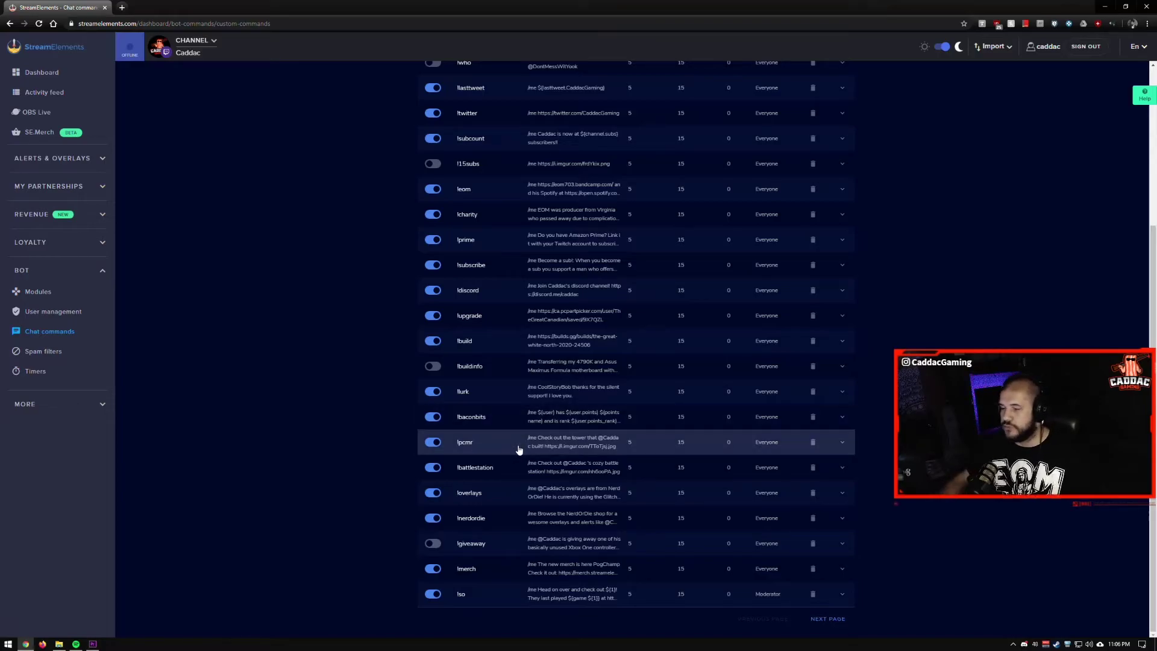
# Step: On the next commands page, expand !multi and !multifriend to view their multistre.am replies
pyautogui.click(848, 619)
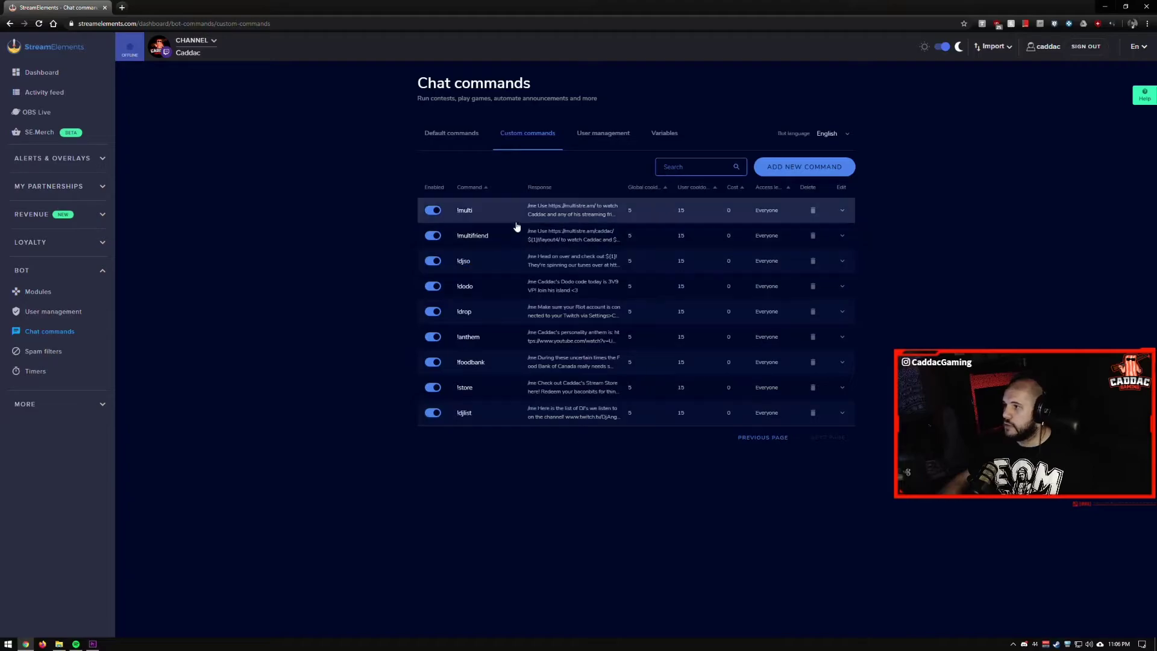
pyautogui.click(491, 216)
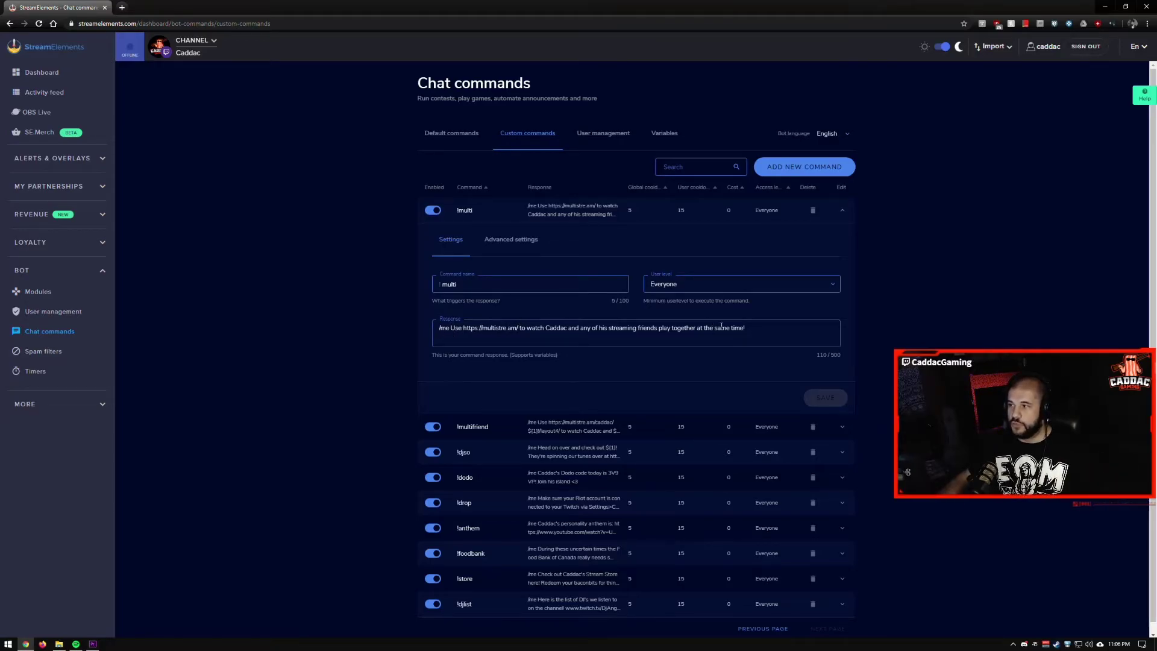
pyautogui.click(473, 426)
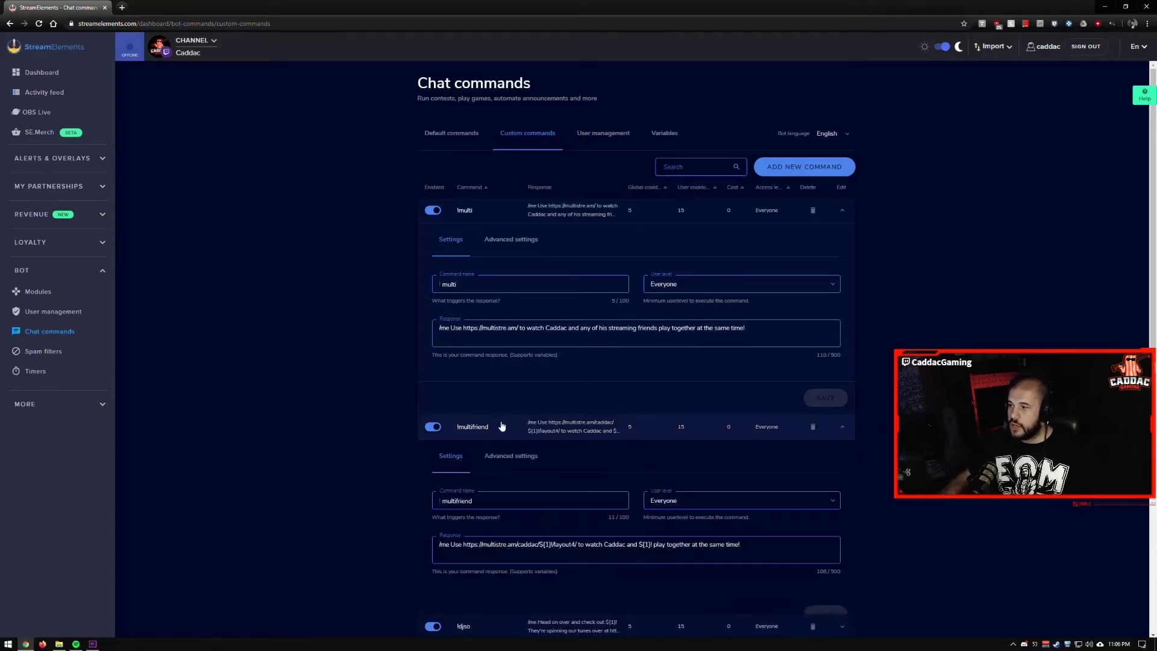
pyautogui.scroll(-3, 542, 389)
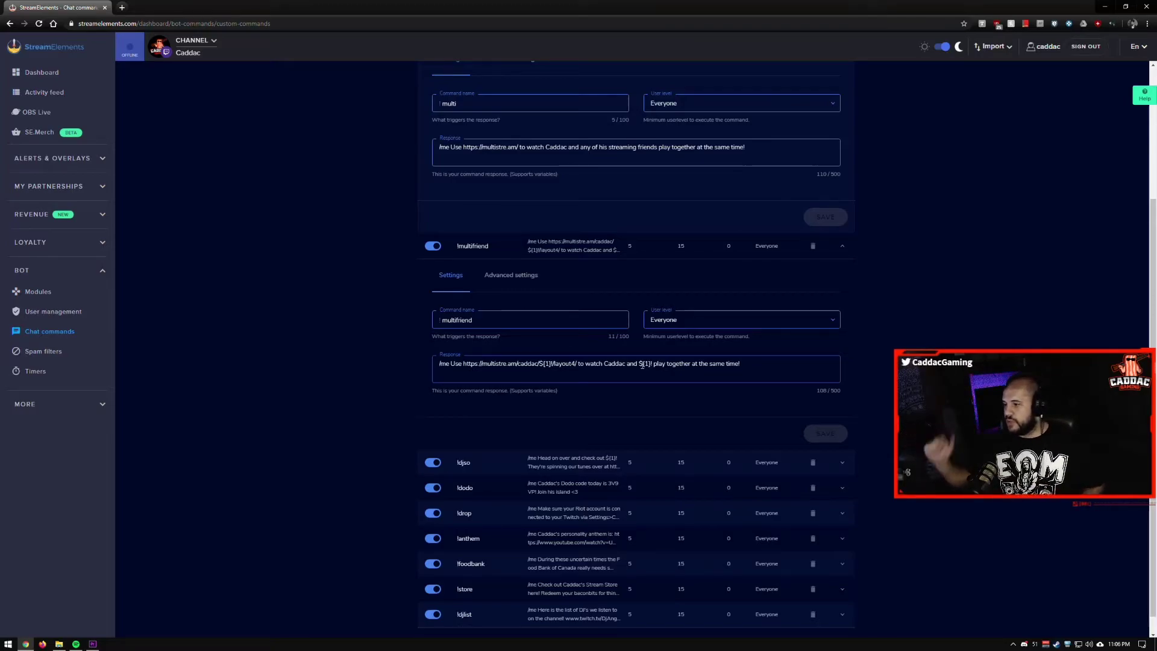
pyautogui.scroll(-1, 663, 369)
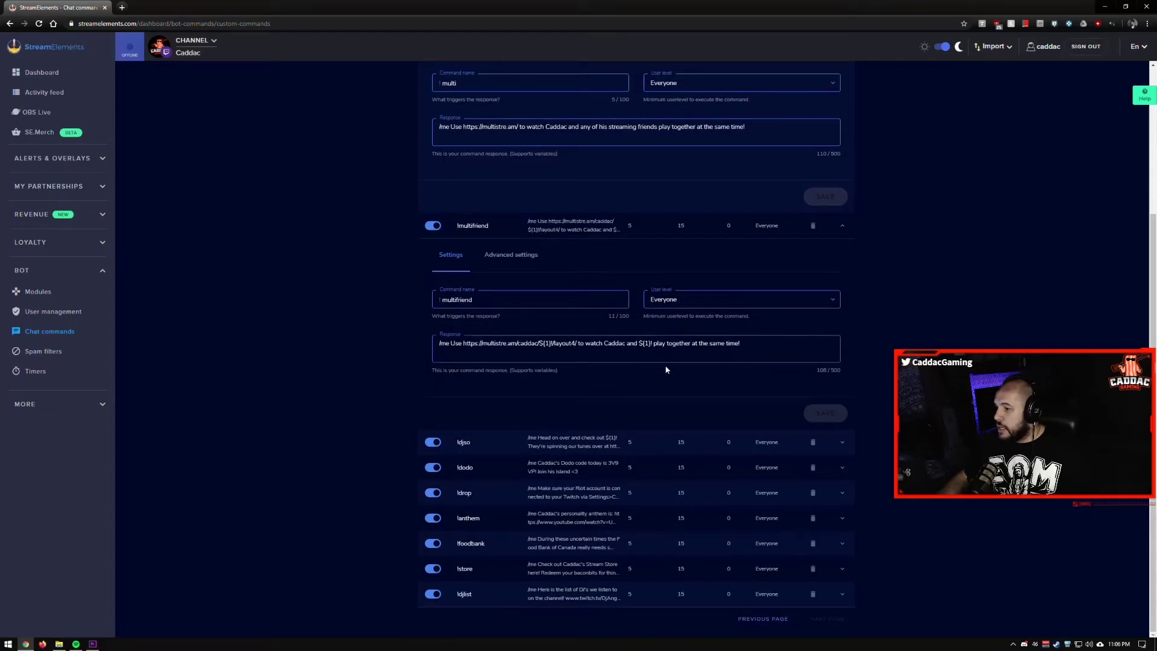
# Step: Expand the !djso, !foodbank and !store commands and review their responses
pyautogui.doubleClick(486, 441)
pyautogui.scroll(-2, 512, 506)
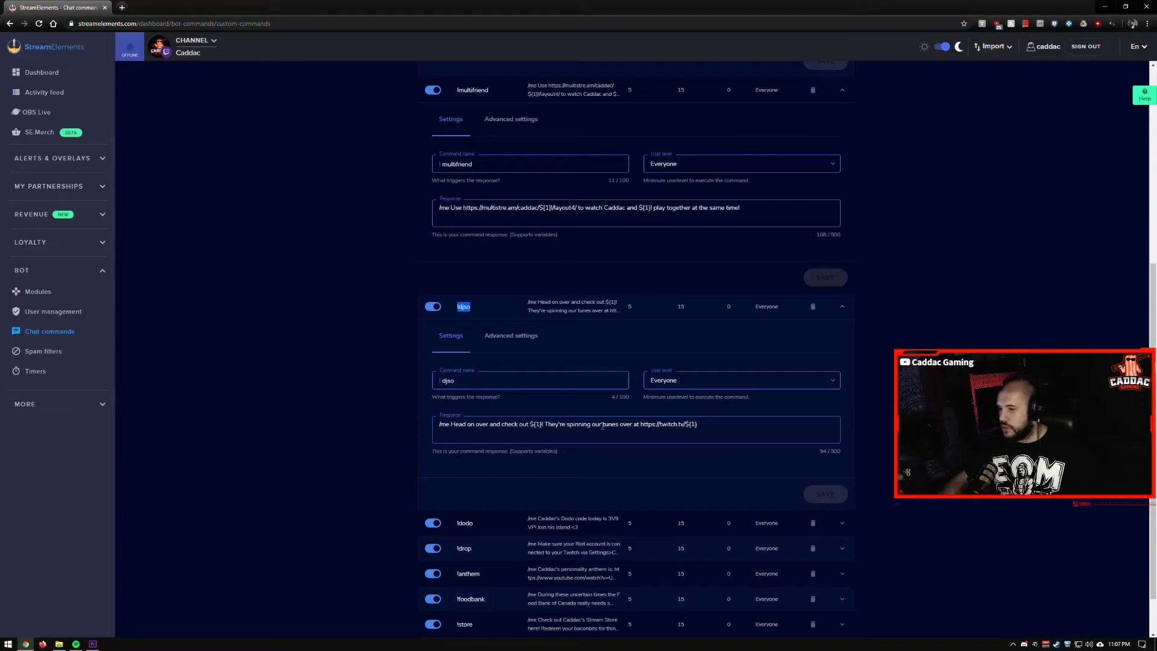
pyautogui.scroll(-1, 608, 430)
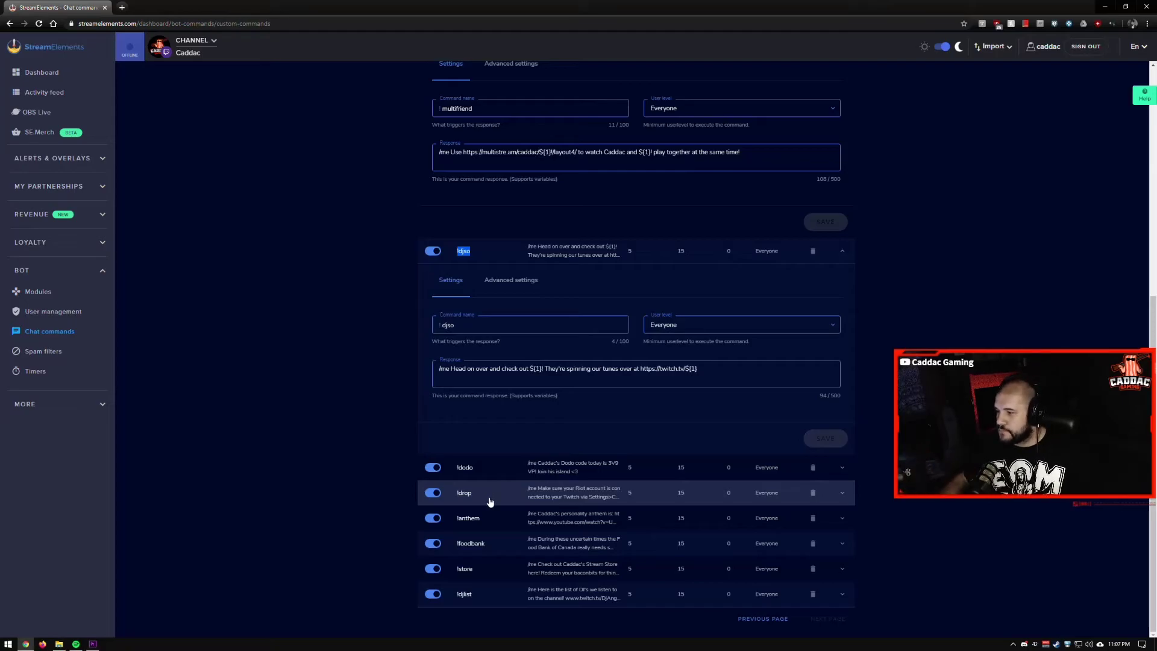
pyautogui.click(509, 545)
pyautogui.scroll(-3, 530, 533)
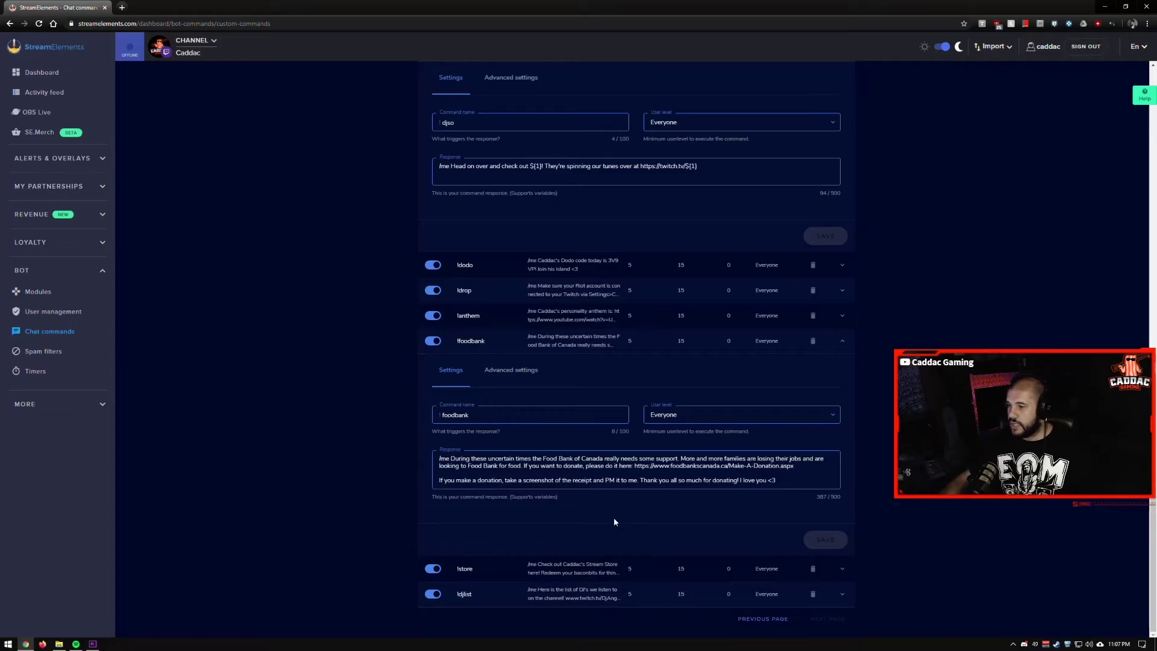
pyautogui.click(593, 568)
pyautogui.scroll(-3, 583, 519)
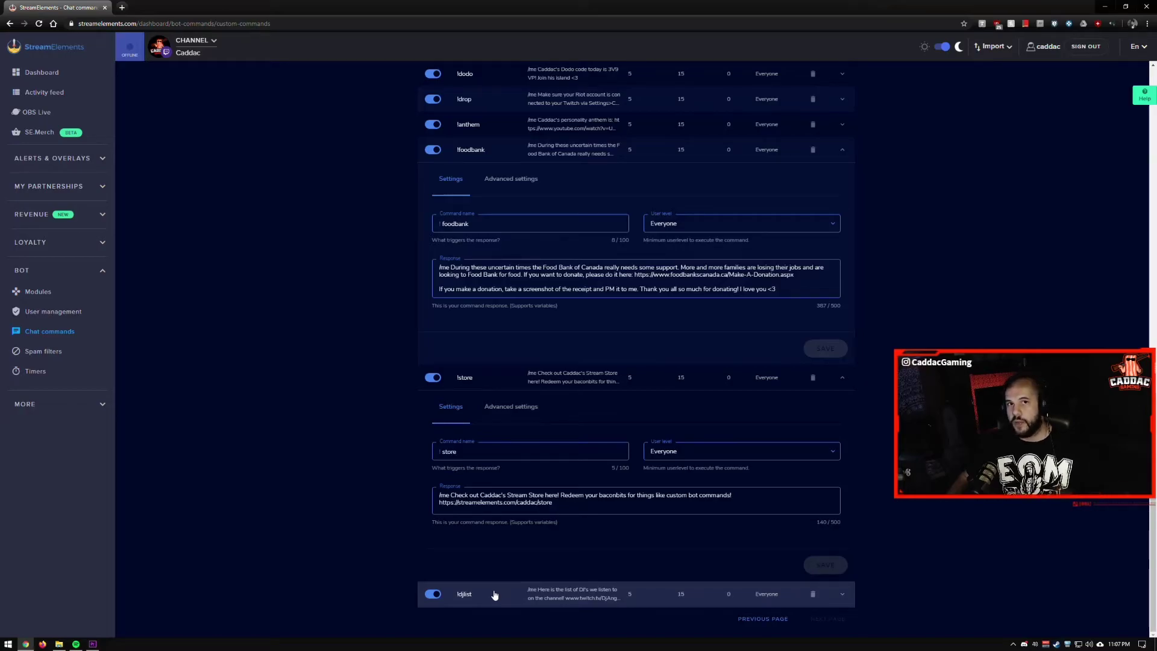
pyautogui.scroll(9, 404, 512)
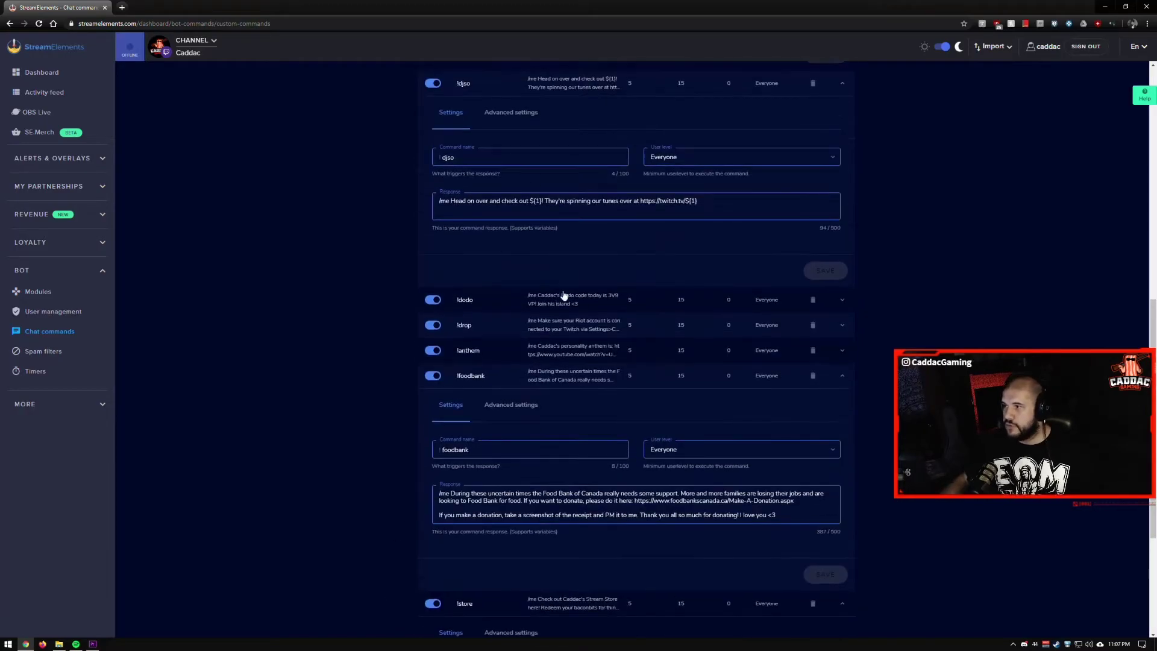
pyautogui.scroll(4, 551, 291)
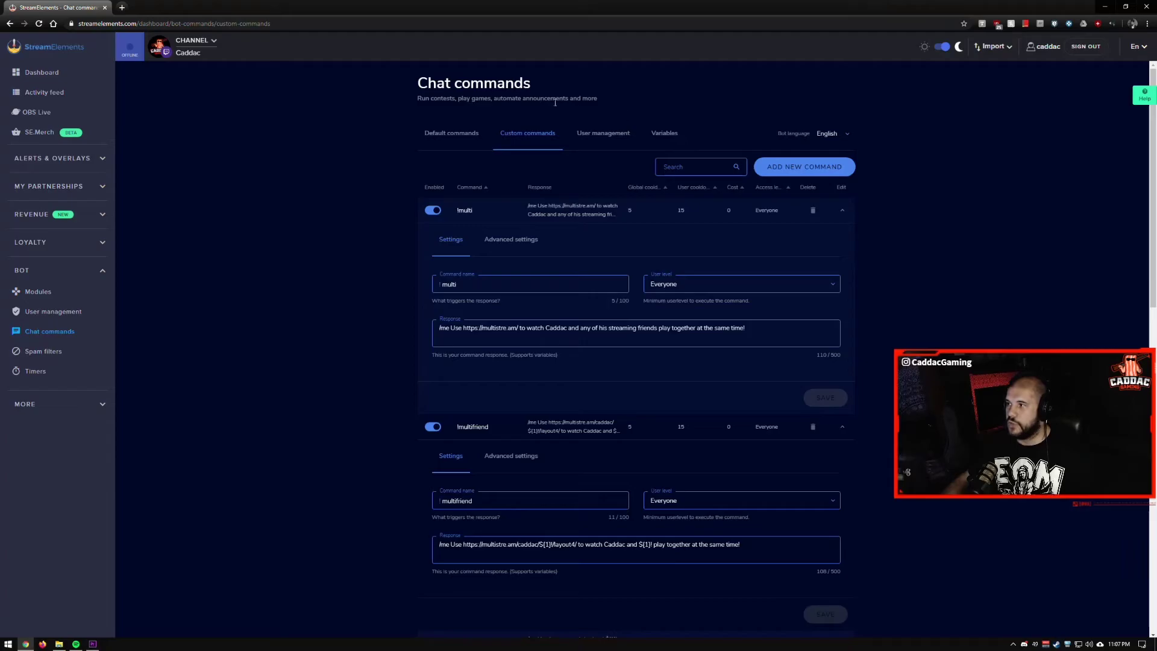
# Step: Browse the Variables table showing ${user.time_online}, ${setgame} and ${channel.viewers}
pyautogui.click(676, 135)
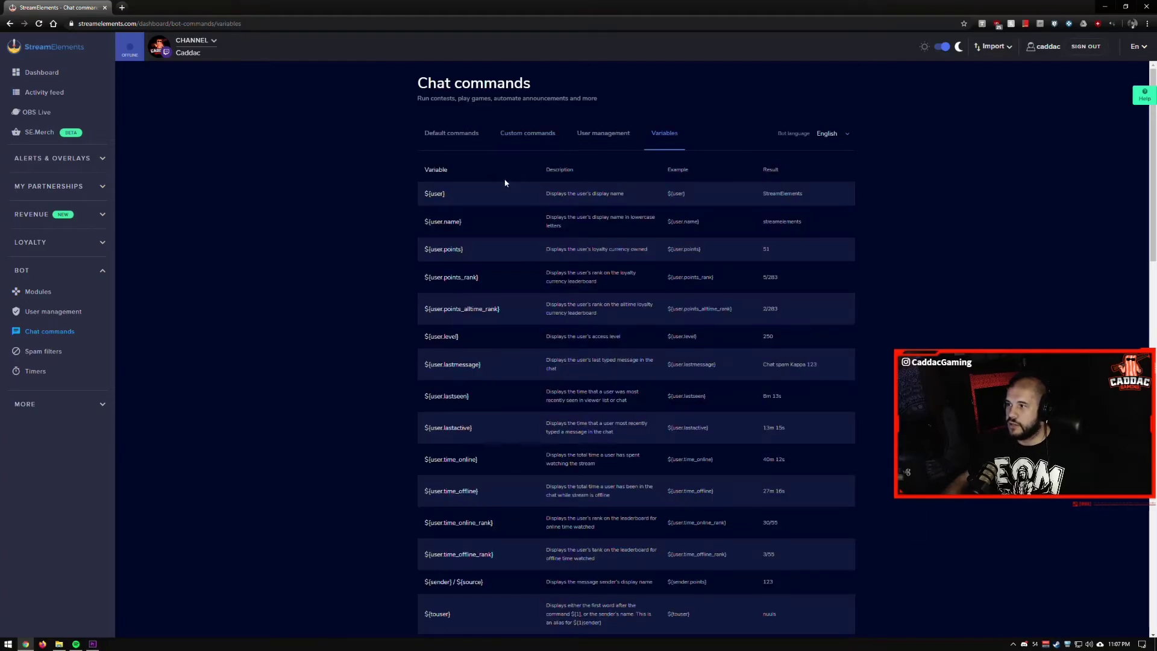
pyautogui.scroll(-9, 482, 277)
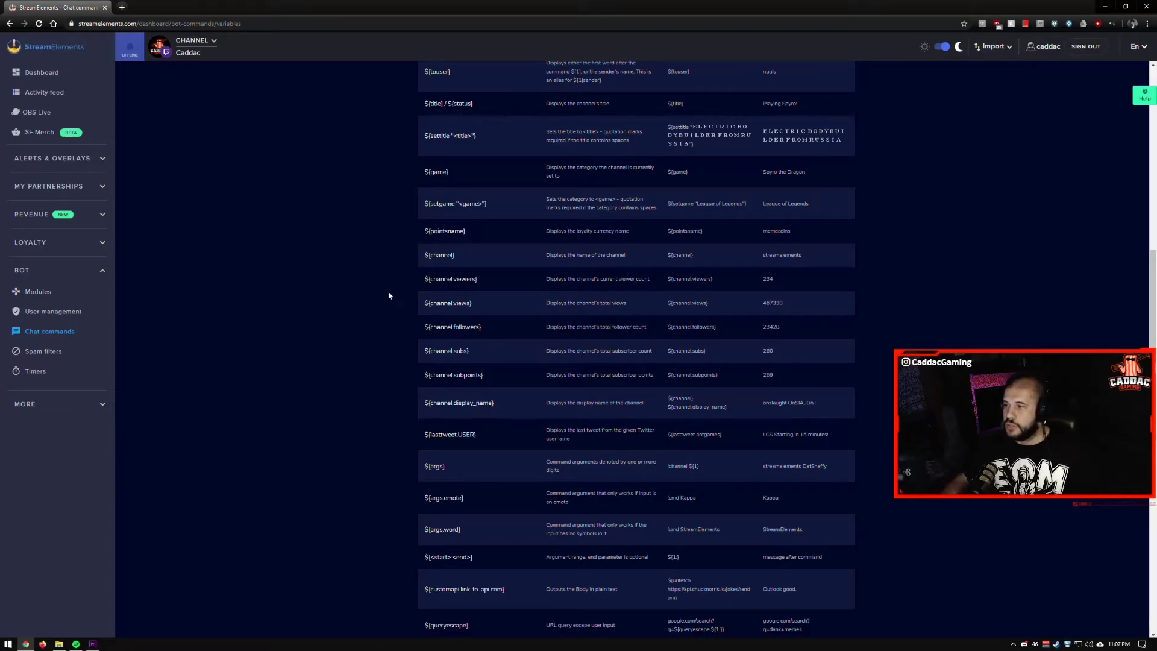
pyautogui.scroll(5, 492, 307)
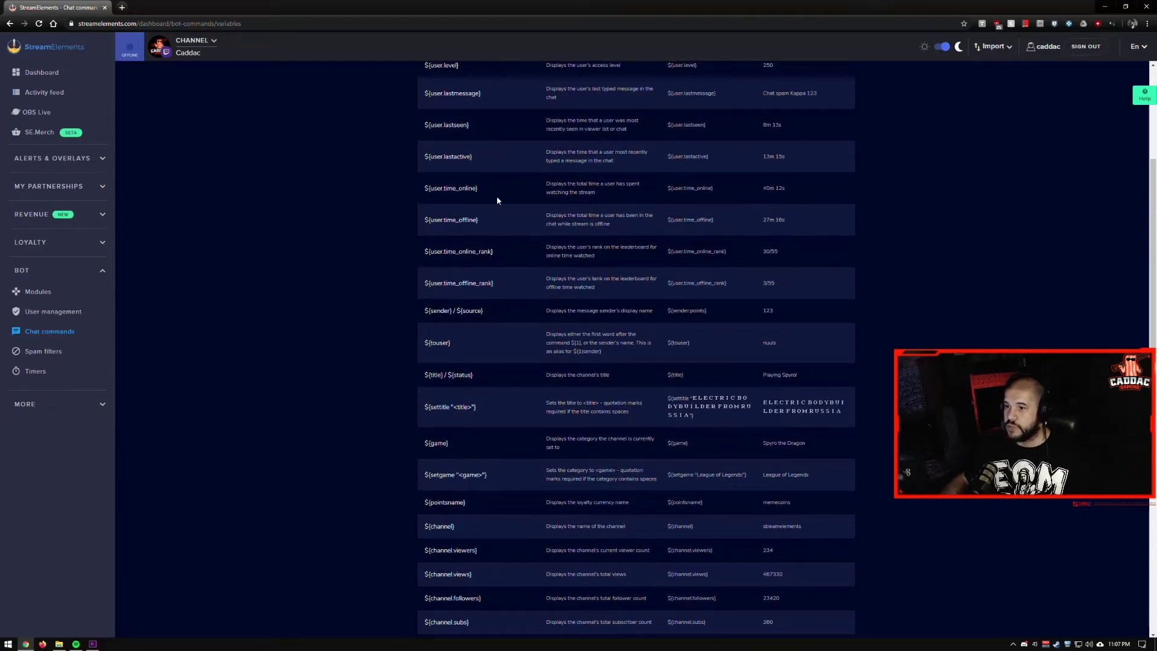
# Step: Go to the Bot Spam Filters page, showing Filters off with only Banned Words enabled
pyautogui.click(84, 351)
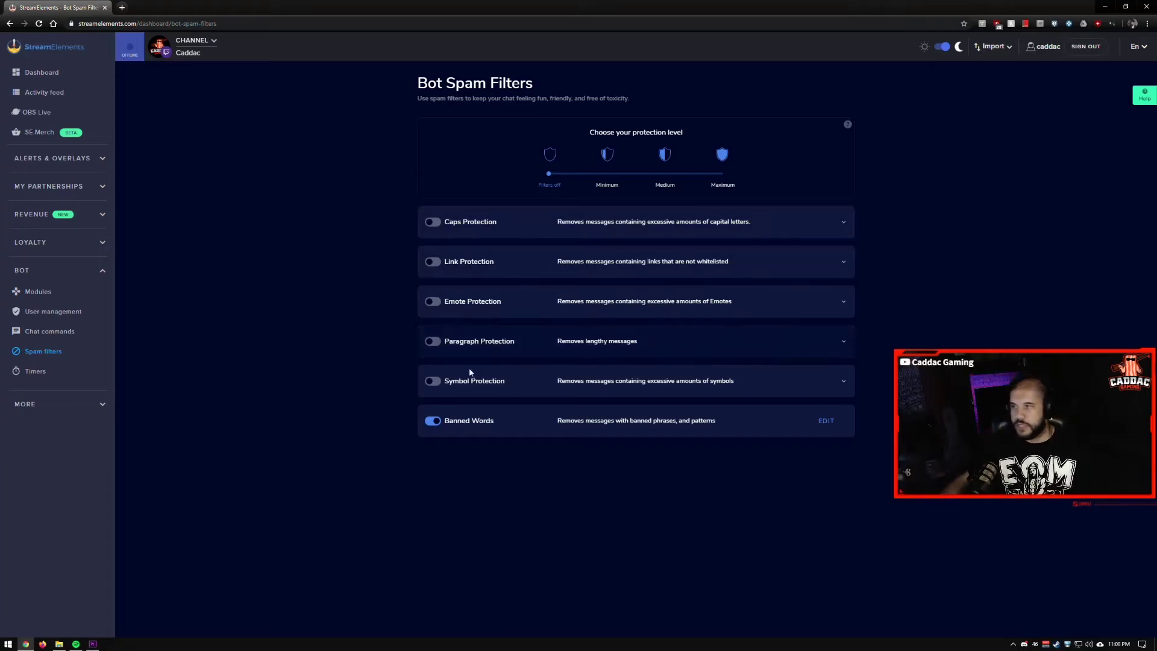
# Step: Open Bot Timers and expand the TwitchPrime timer: 18-minute online, 30-minute offline, 10 chat lines
pyautogui.click(70, 376)
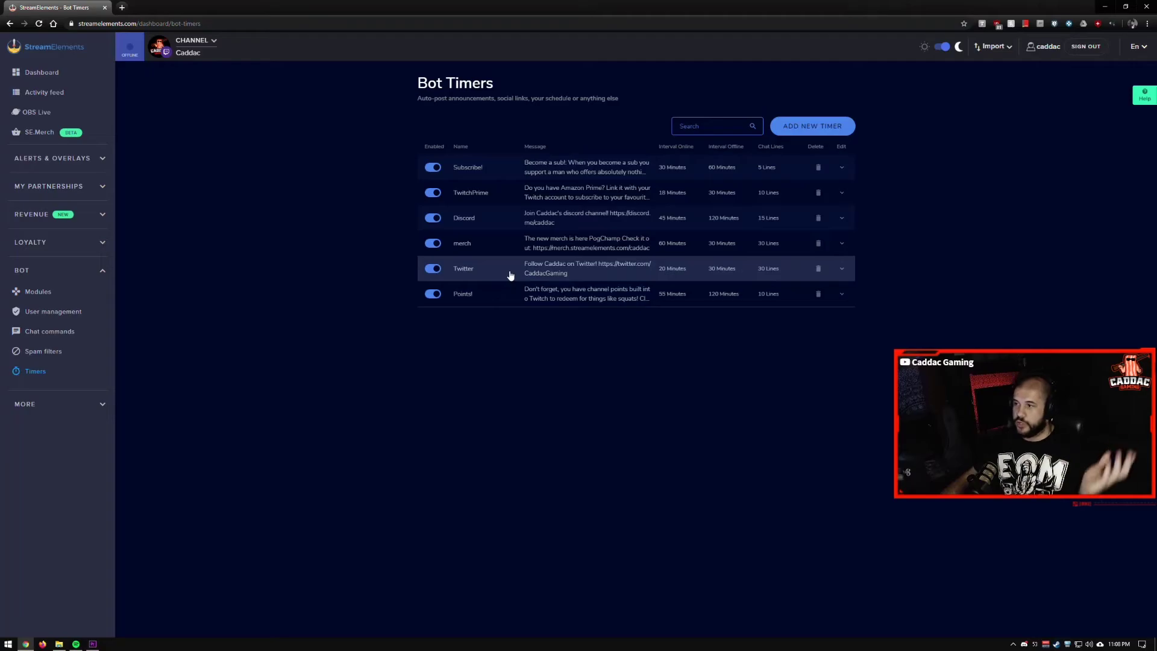
pyautogui.click(510, 193)
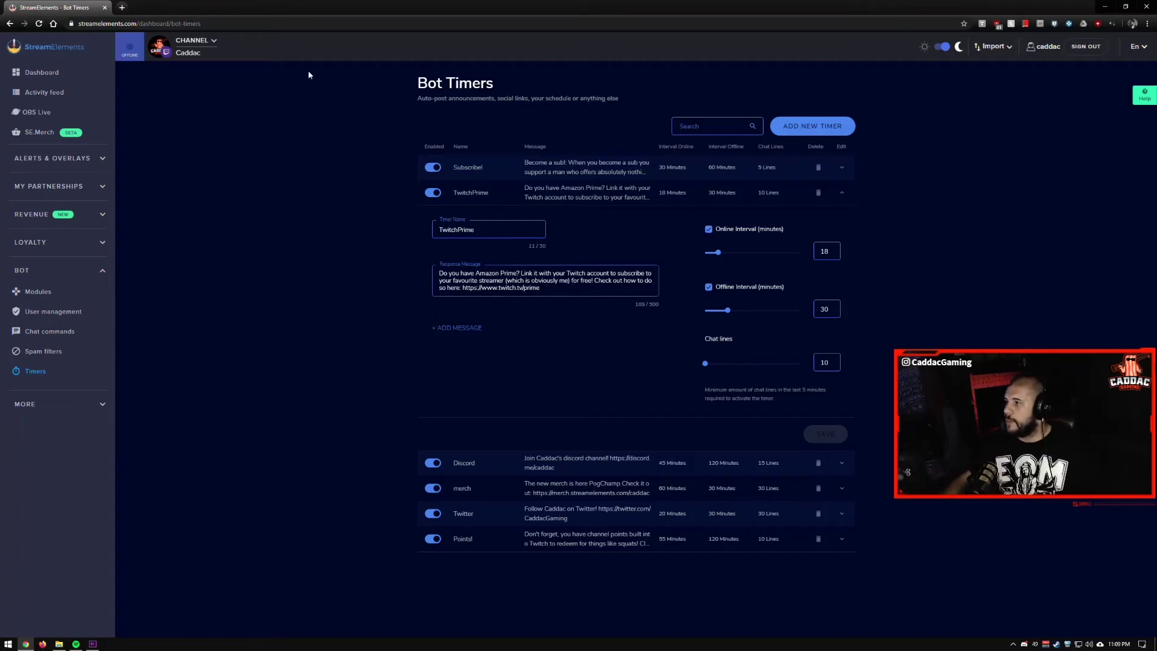
# Step: Collapse TwitchPrime and expand the Subscribe! timer: 30-minute online, 60-minute offline, 5 chat lines
pyautogui.click(523, 173)
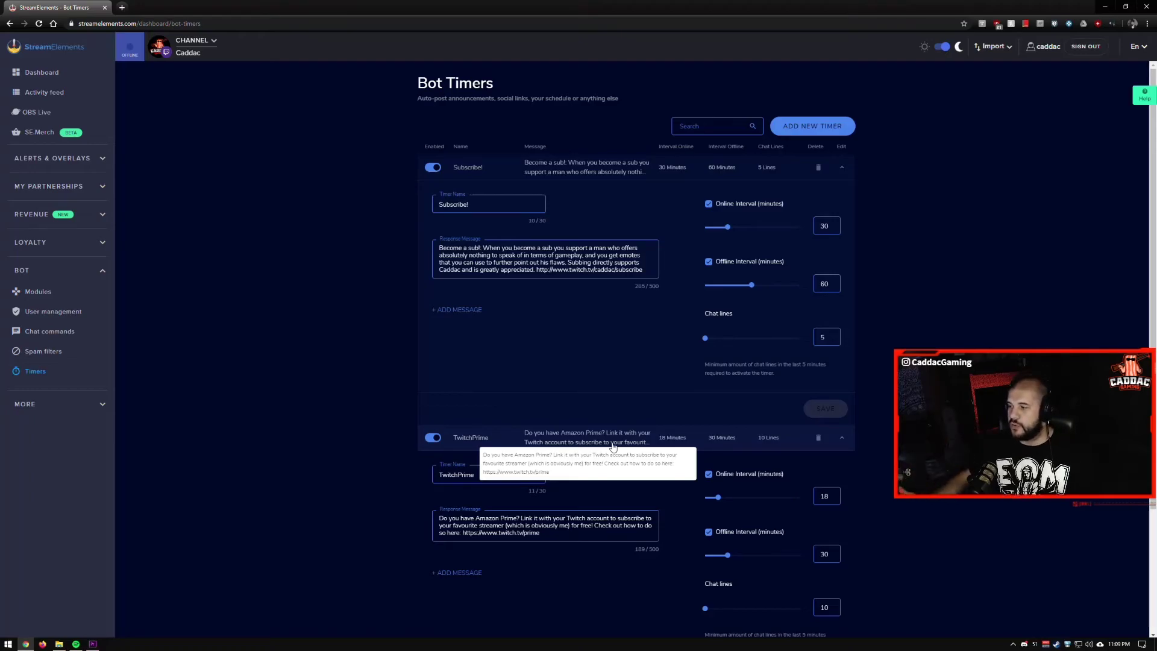
pyautogui.scroll(-1, 528, 410)
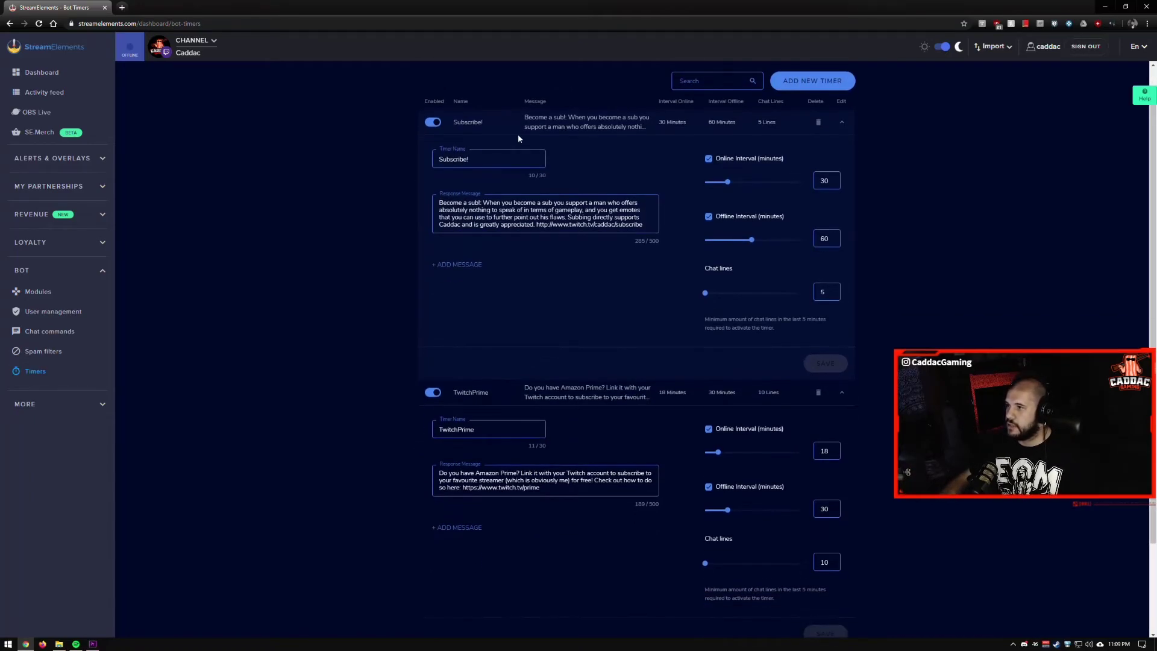
pyautogui.click(498, 117)
pyautogui.click(500, 194)
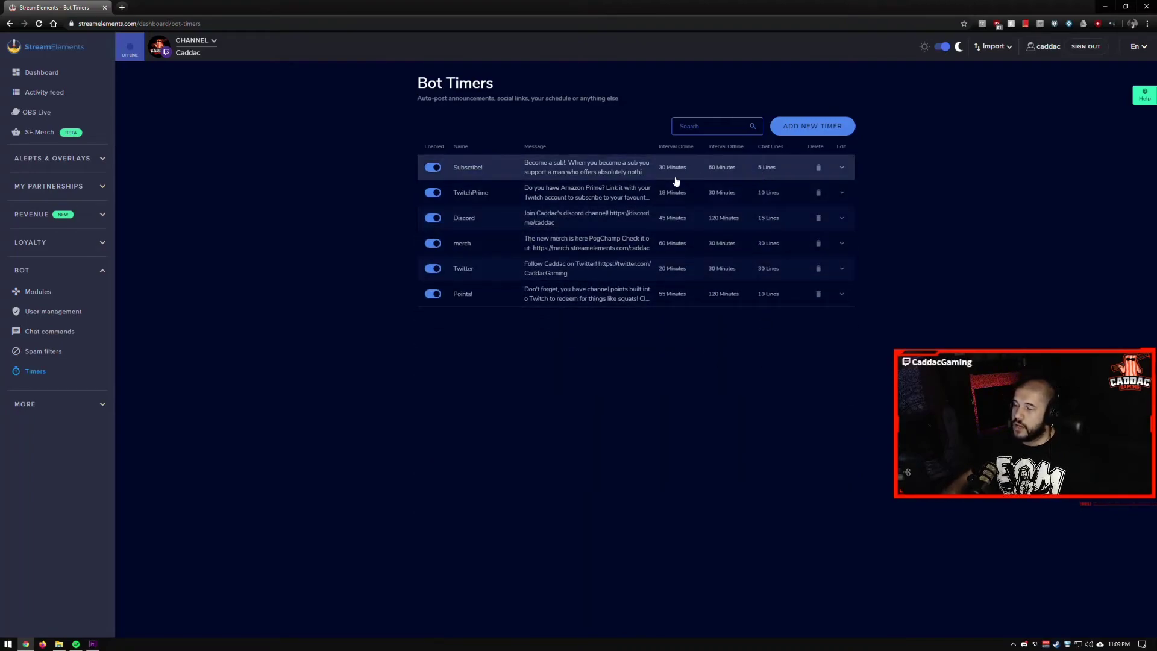
pyautogui.click(469, 168)
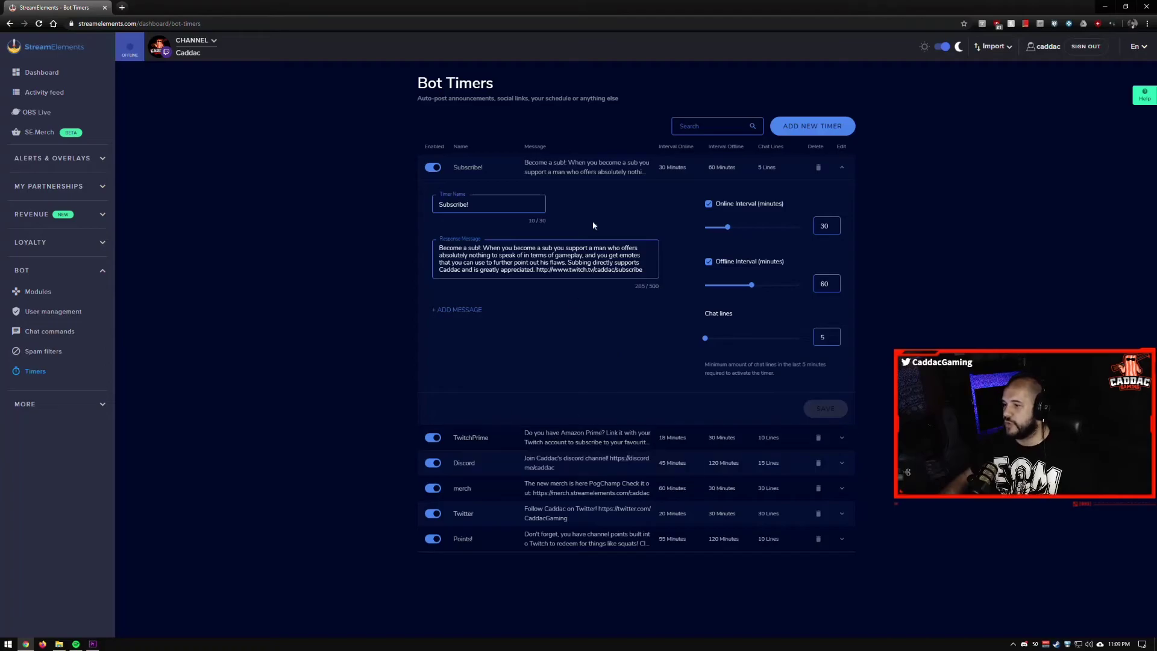
# Step: Collapse the Subscribe! timer to return to the full list of six enabled timers
pyautogui.click(649, 166)
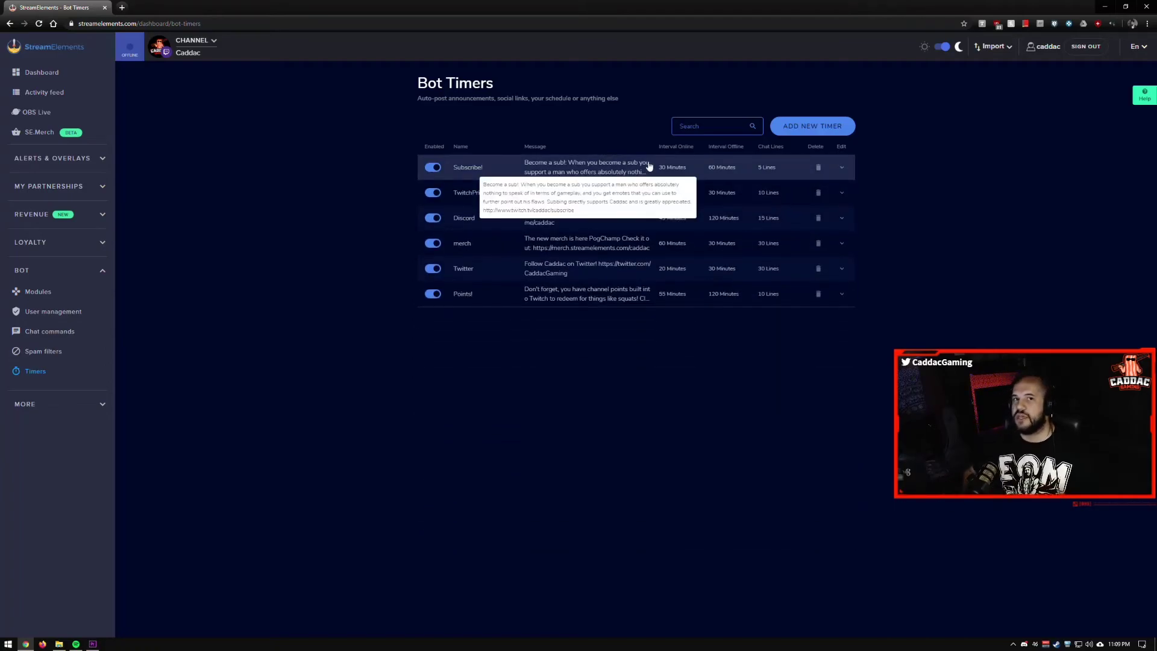